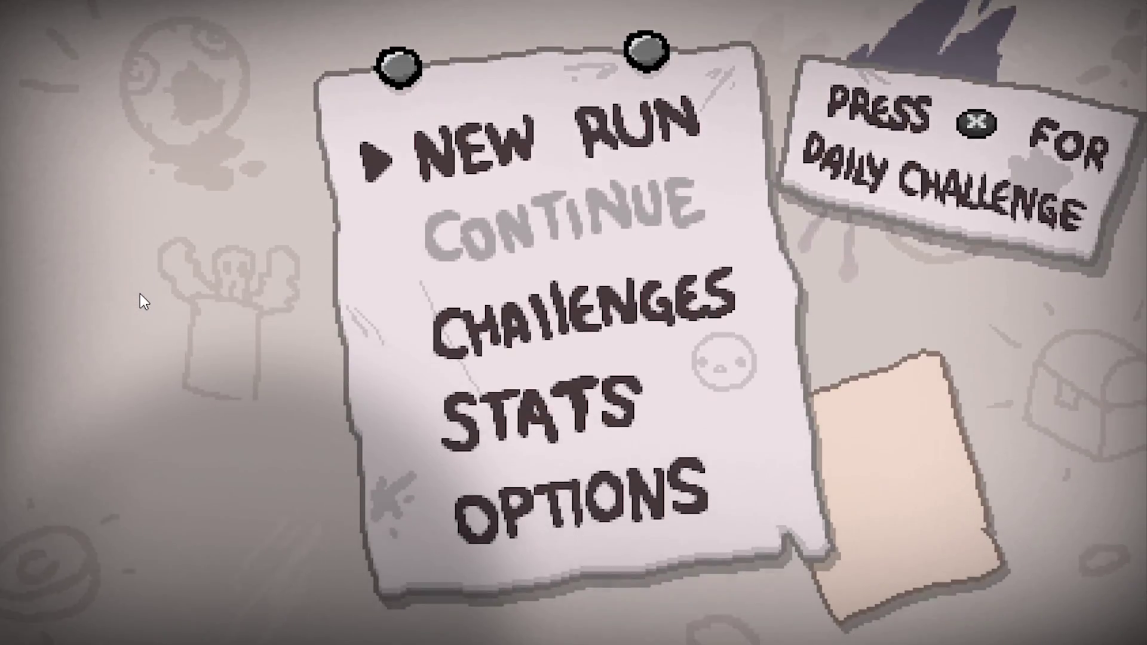
Step: Start a new run on Normal difficulty with the default character next to Magdalene
key(space)
key(Right)
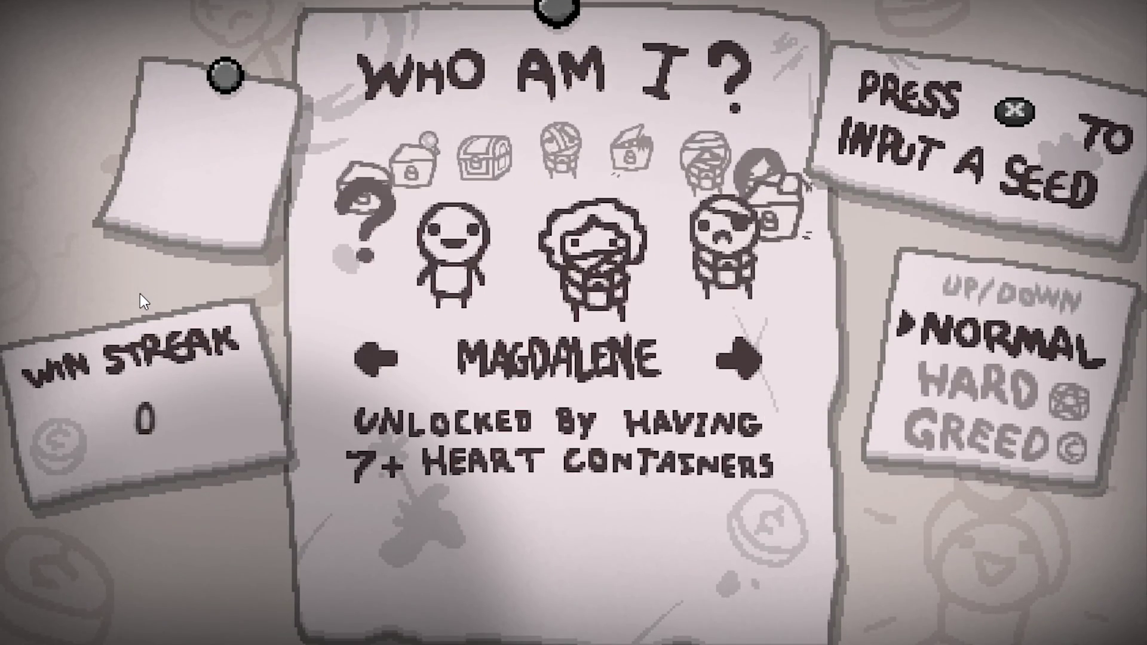
key(Left)
key(space)
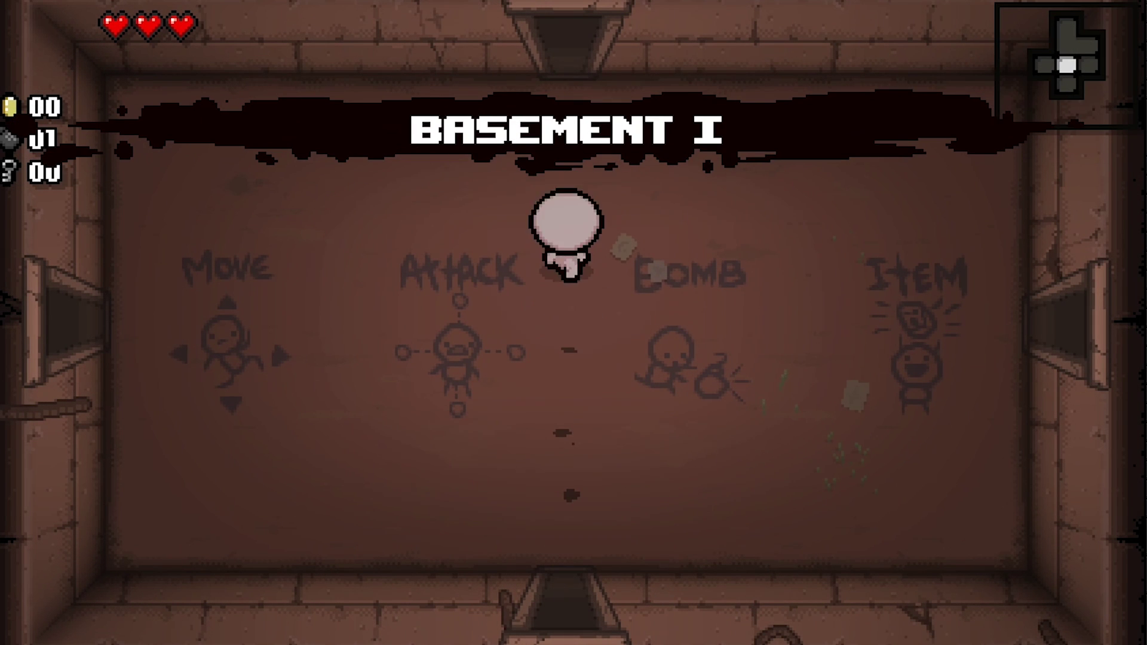
key(a)
key(s)
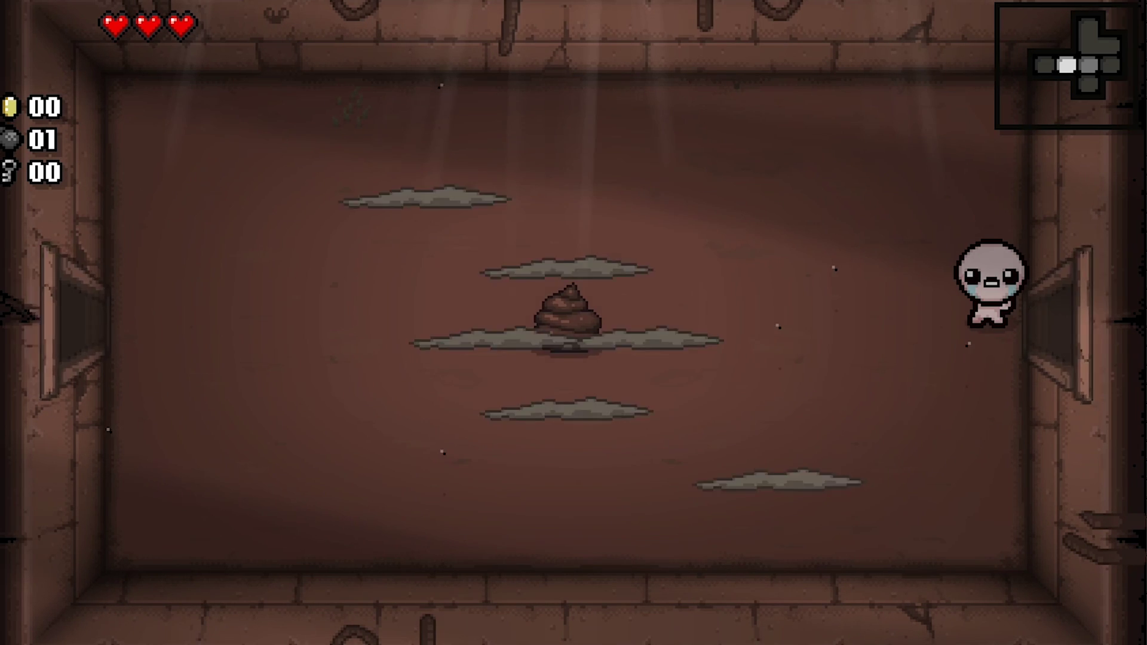
key(a)
key(s)
key(Left)
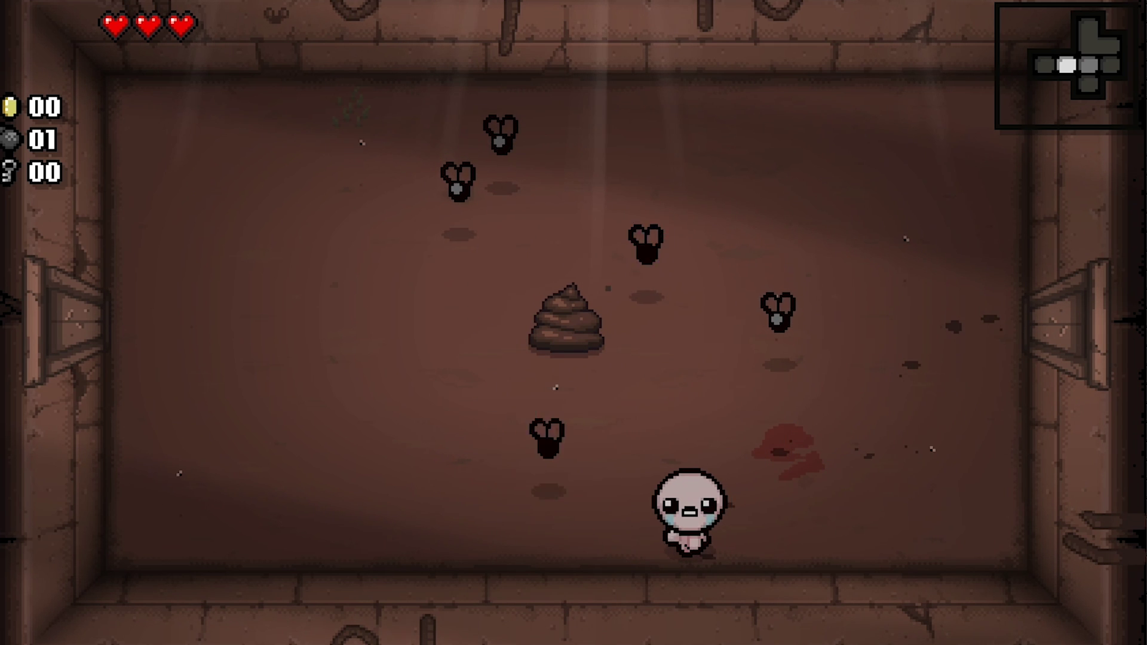
key(a)
key(w)
key(d)
key(Left)
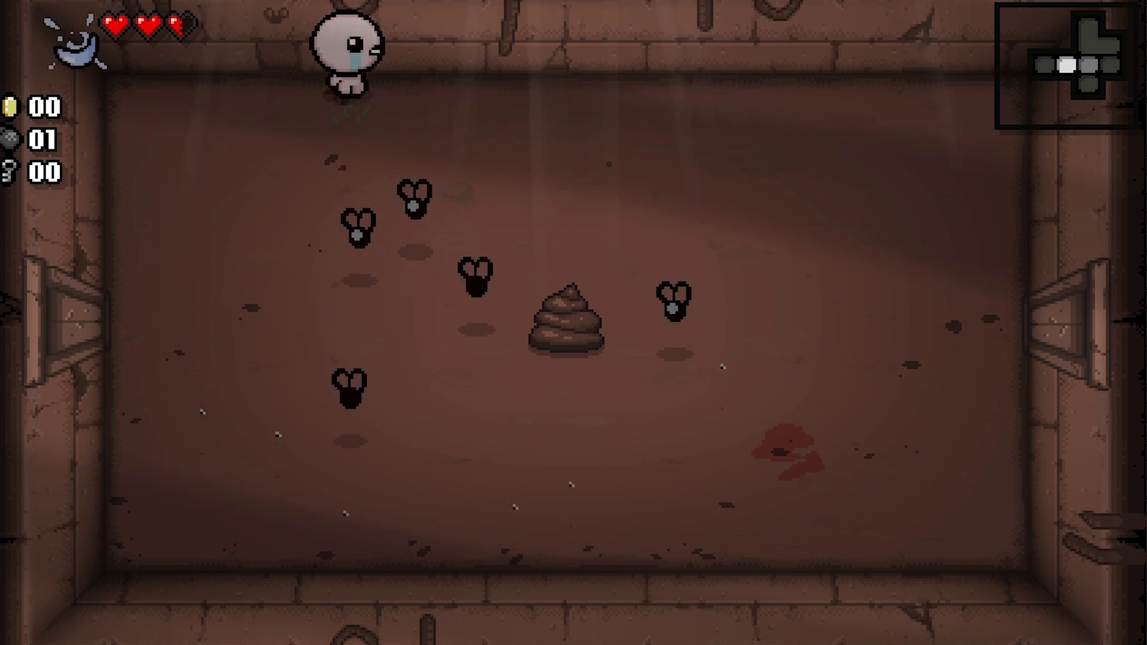
key(d)
key(s)
key(Left)
key(w)
key(Up)
key(s)
key(a)
key(w)
key(w)
key(d)
key(s)
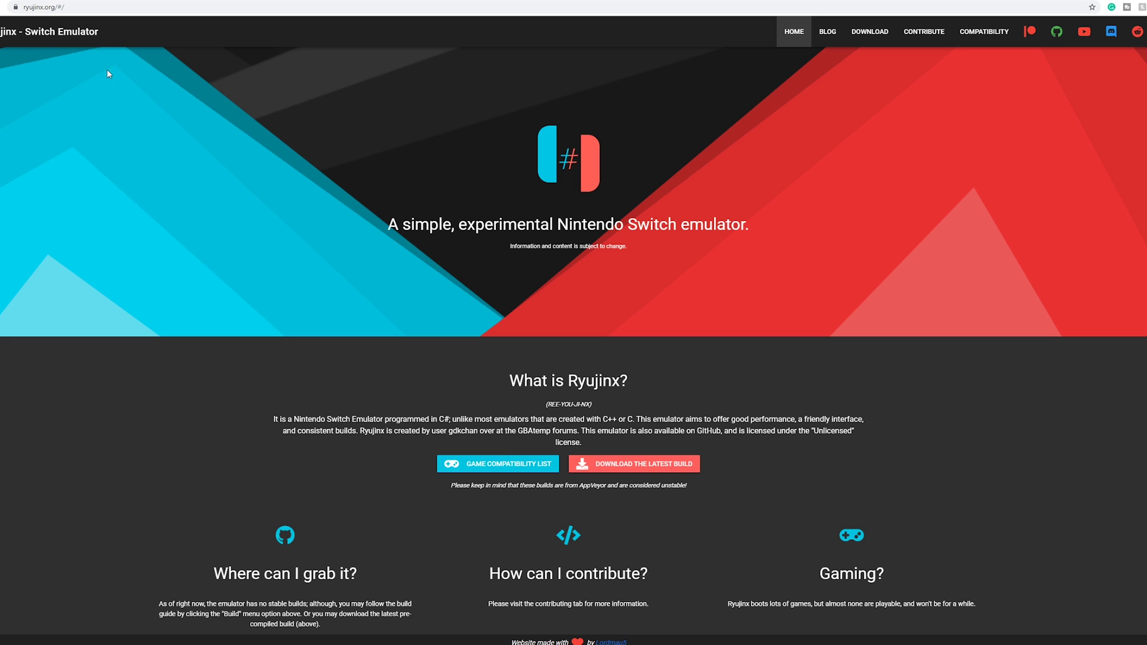
Step: Open the Ryujinx page with the latest builds and download the automatically compiled Windows build
click(595, 464)
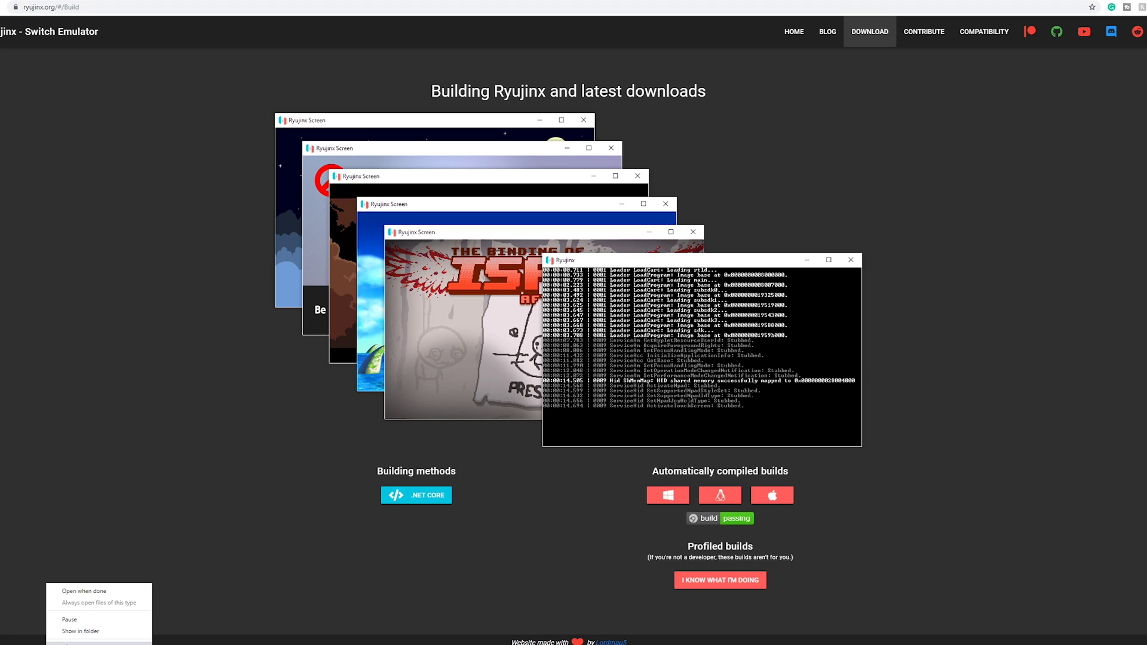
click(68, 642)
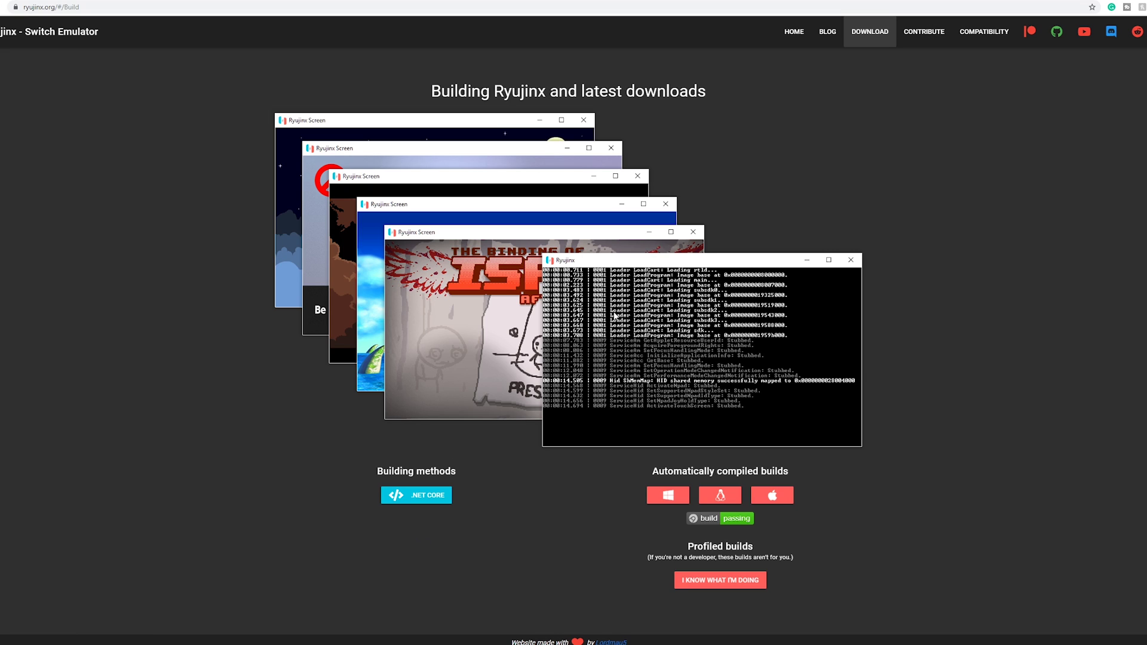
Step: Search the open issues of the Ryujinx compatibility list for pokemon and check the status labels of the matching games
click(984, 32)
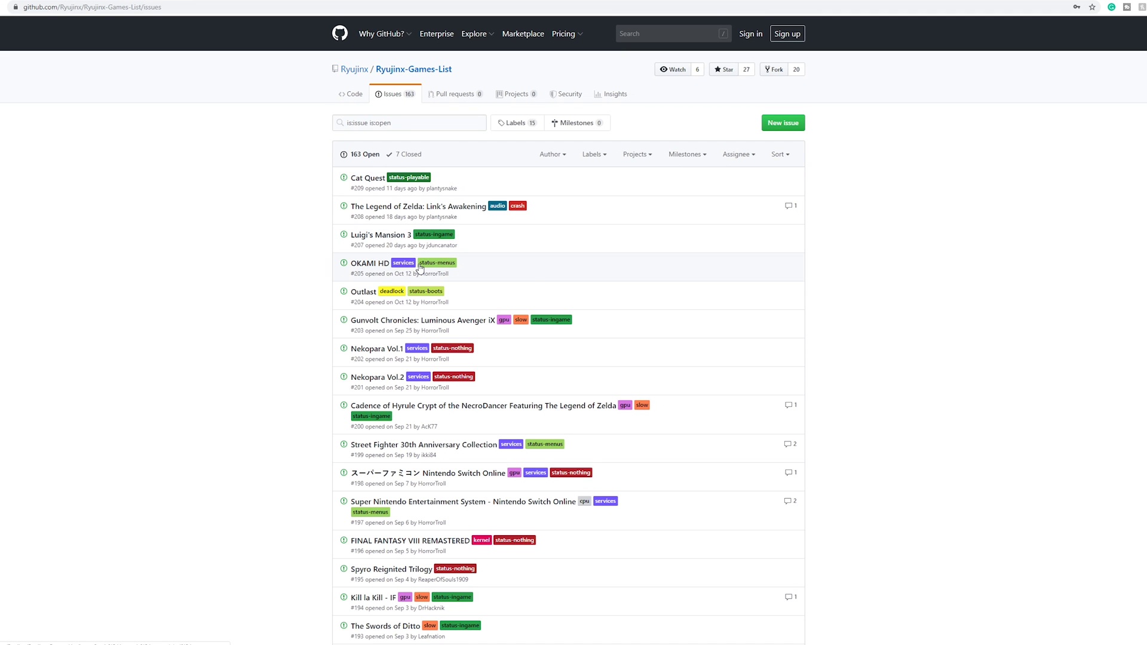
click(420, 128)
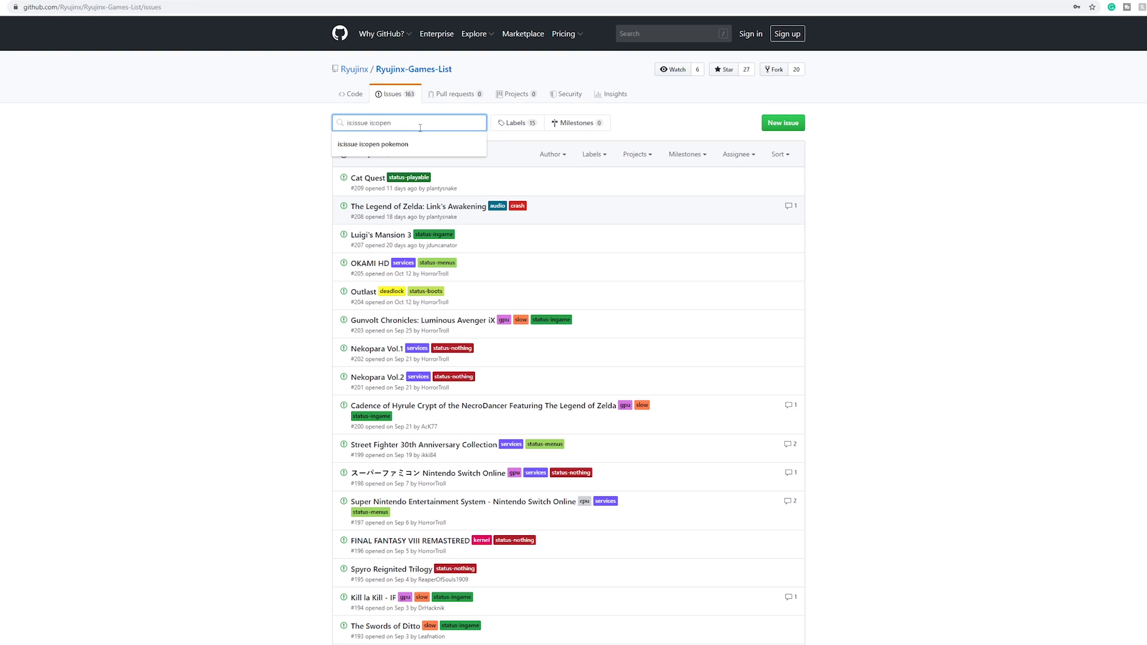
click(402, 145)
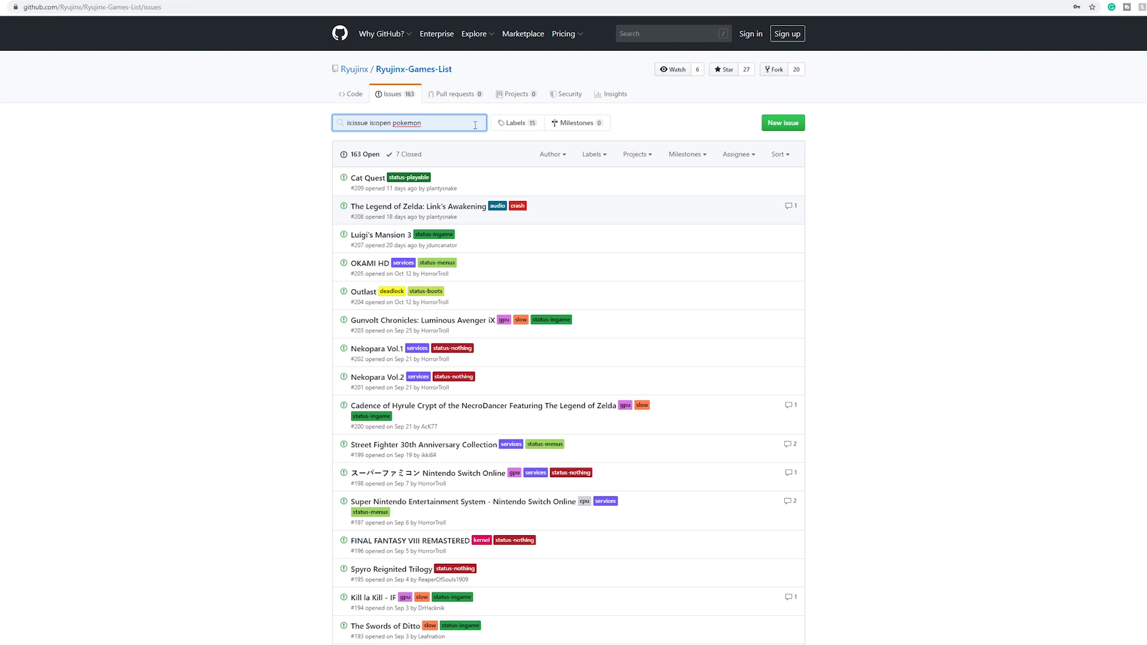
key(Return)
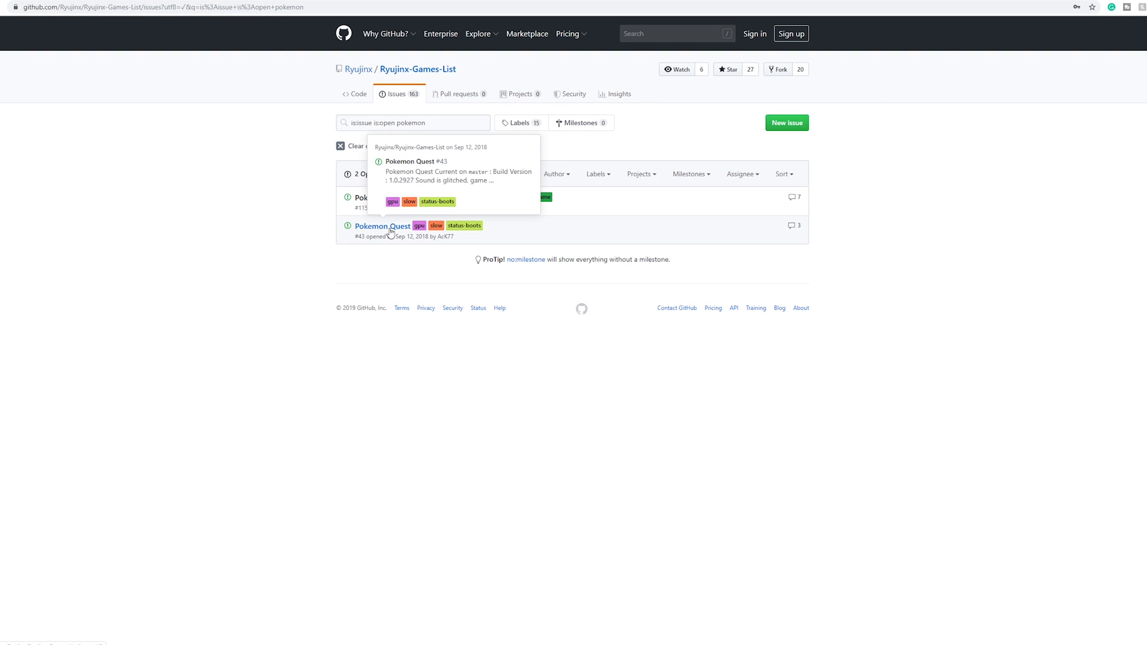
mouse_move(528, 200)
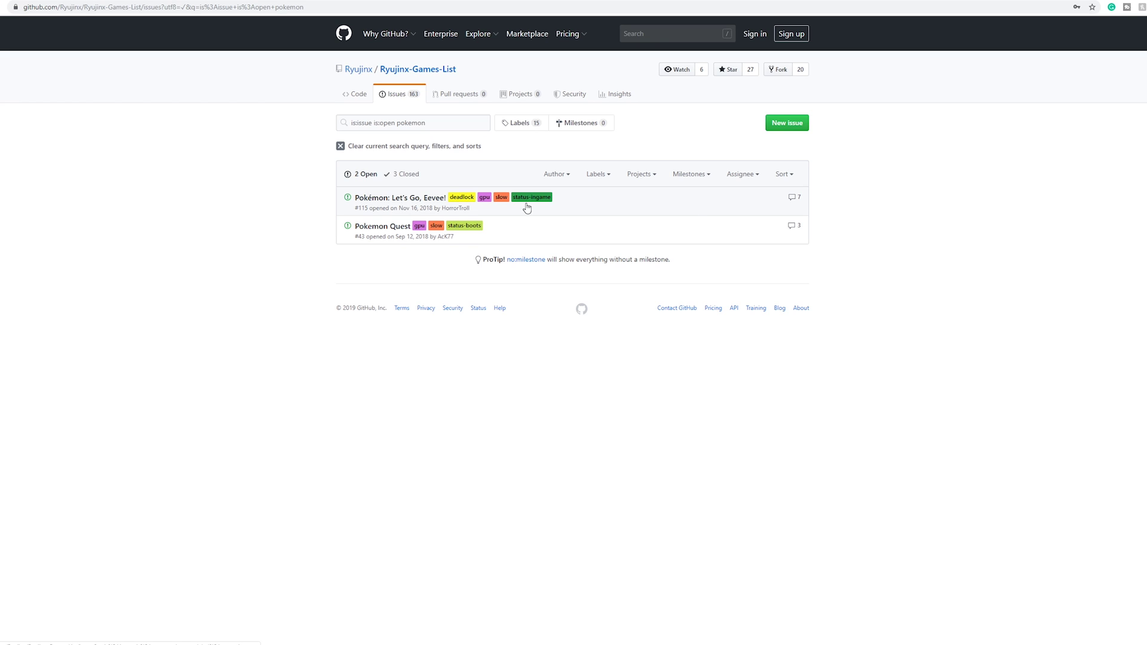
mouse_move(474, 230)
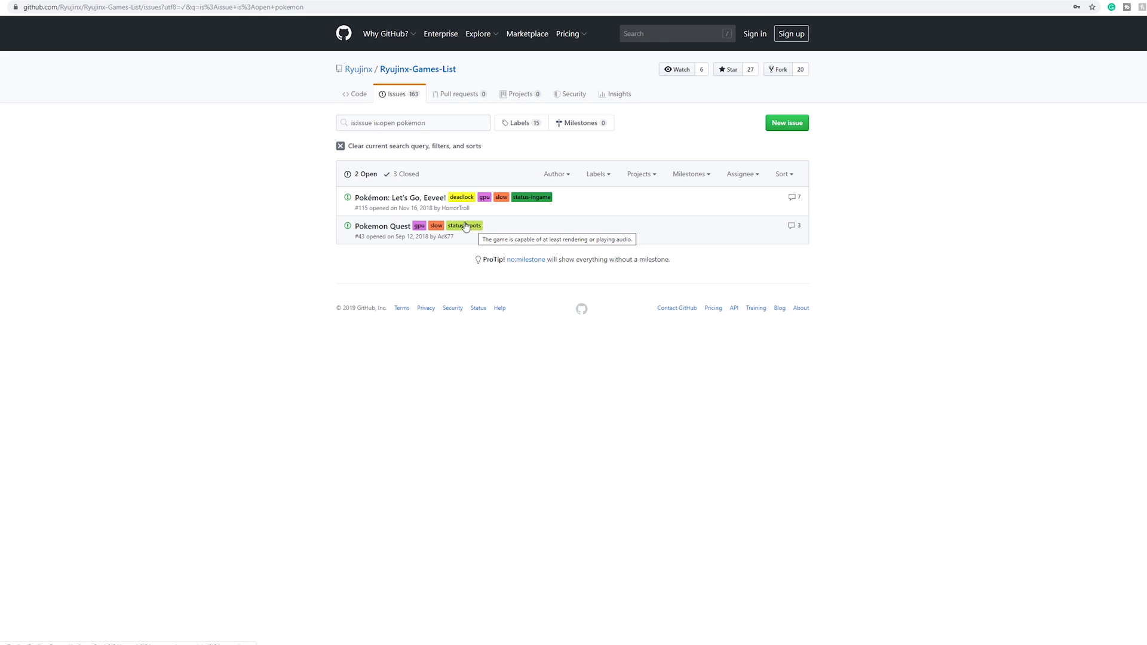
drag(427, 125, 399, 125)
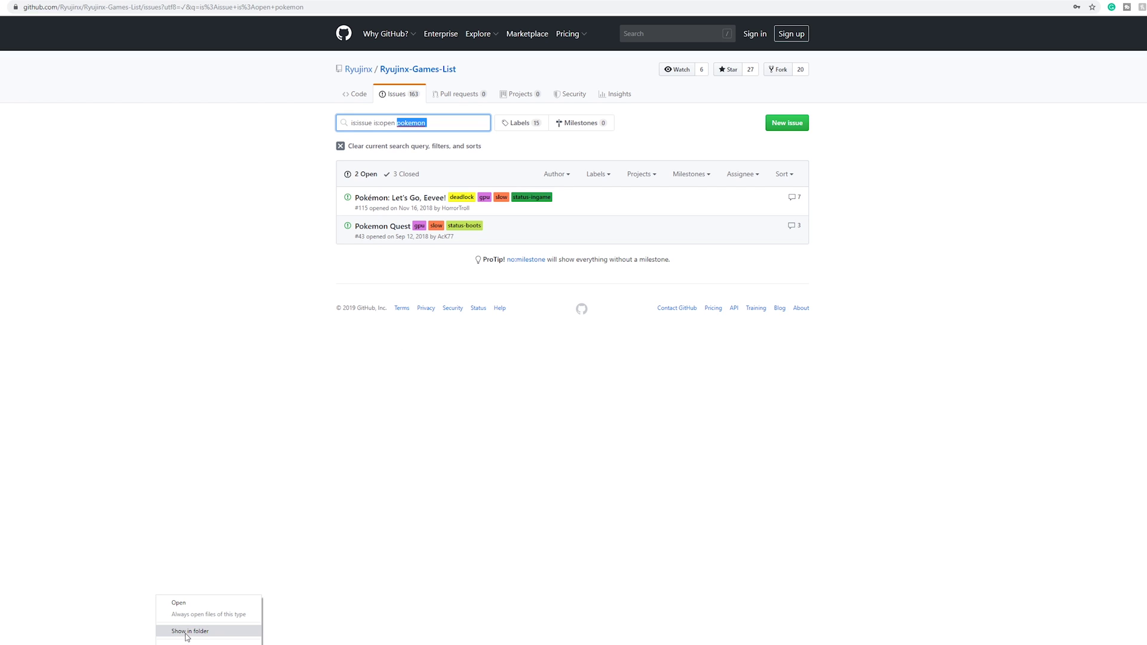
Step: Show the downloaded archive in its folder and extract ryujinx-1.0.3237-win_x64.zip into a folder of the same name
click(187, 632)
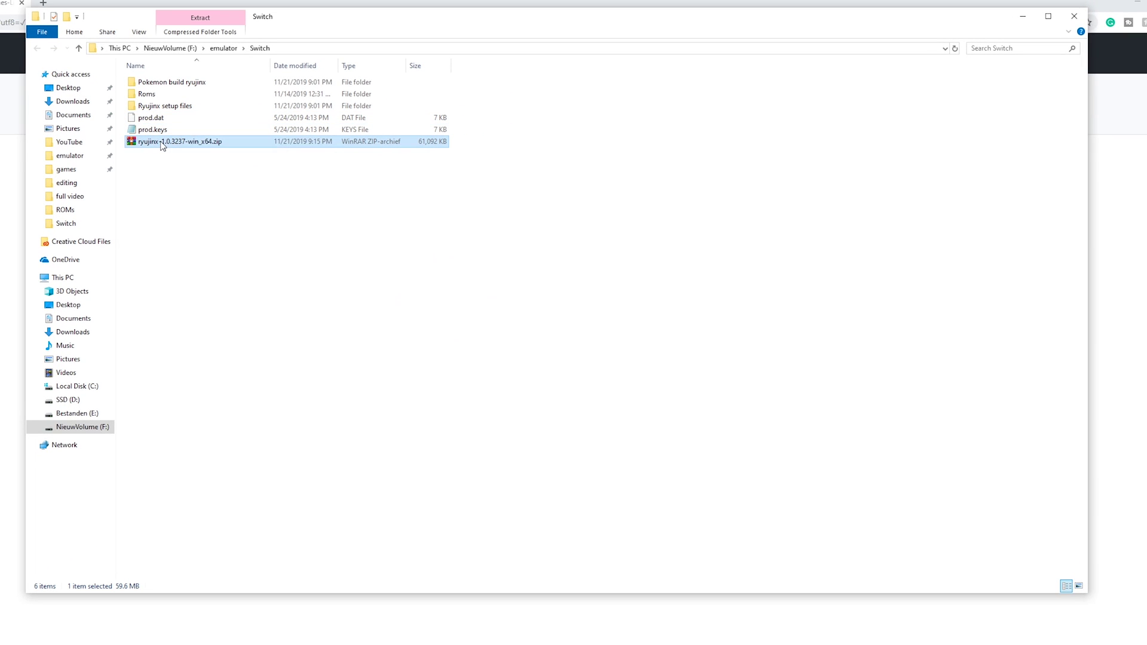
right_click(162, 145)
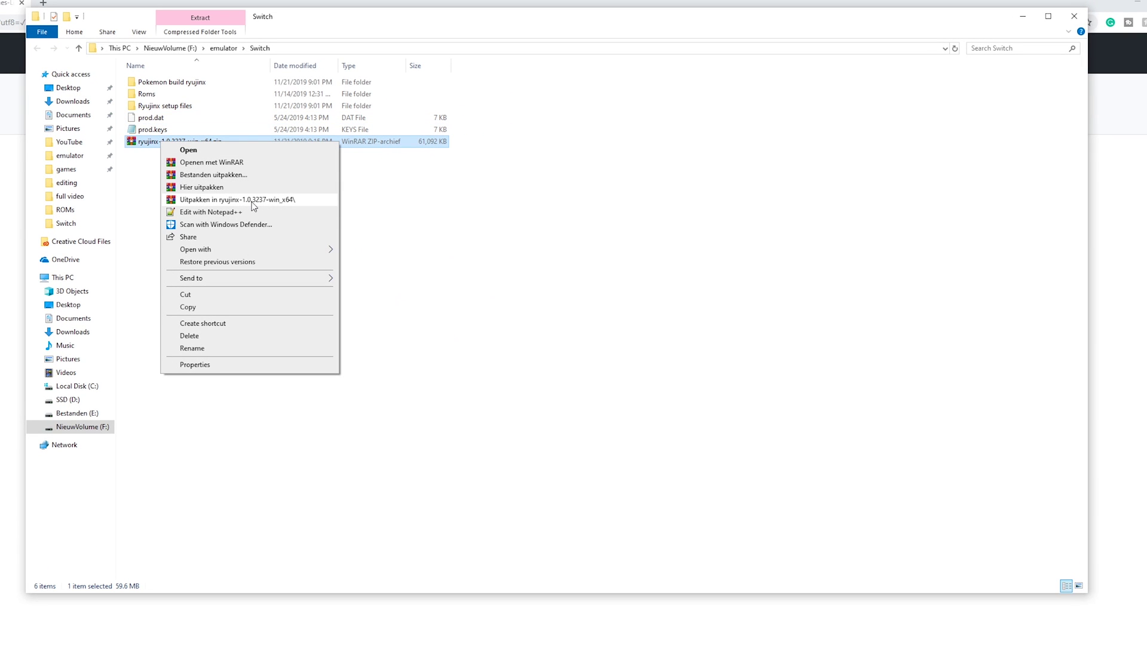
click(217, 201)
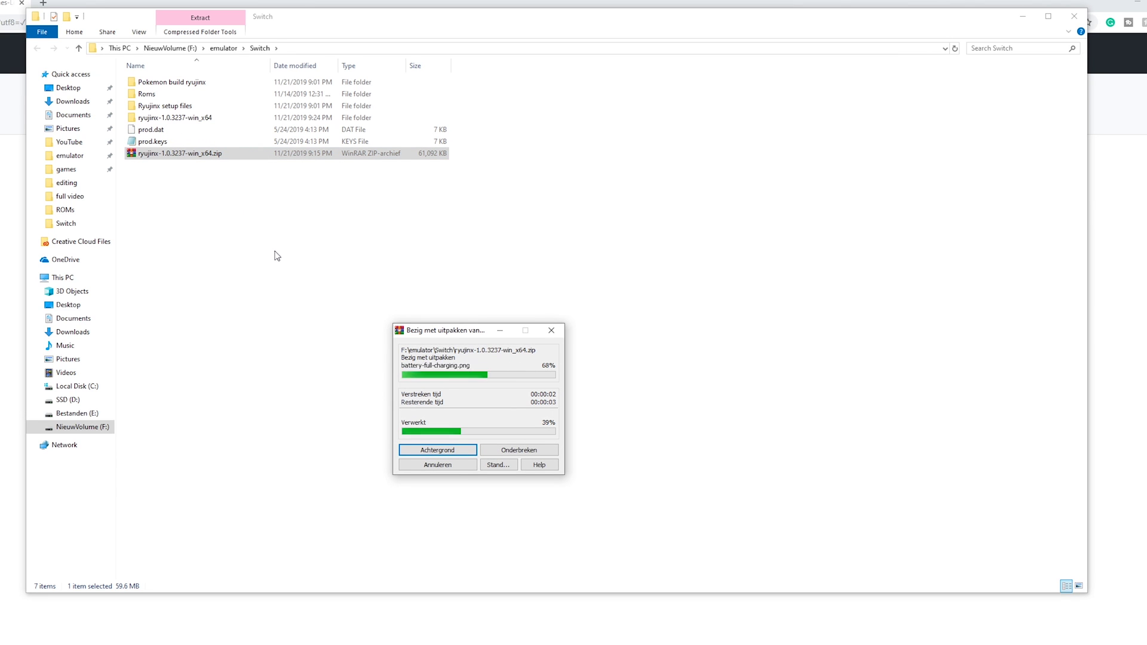
Step: Run Ryujinx.exe from the publish folder inside ryujinx-1.0.3237-win_x64 once and close the emulator window
double_click(178, 120)
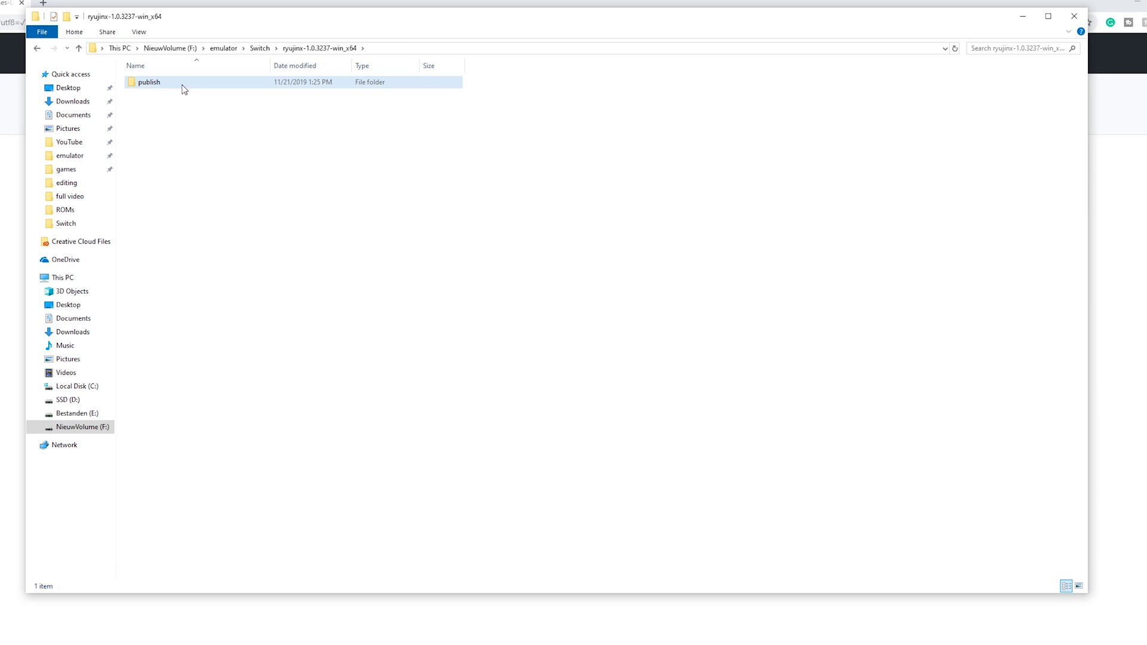
double_click(183, 88)
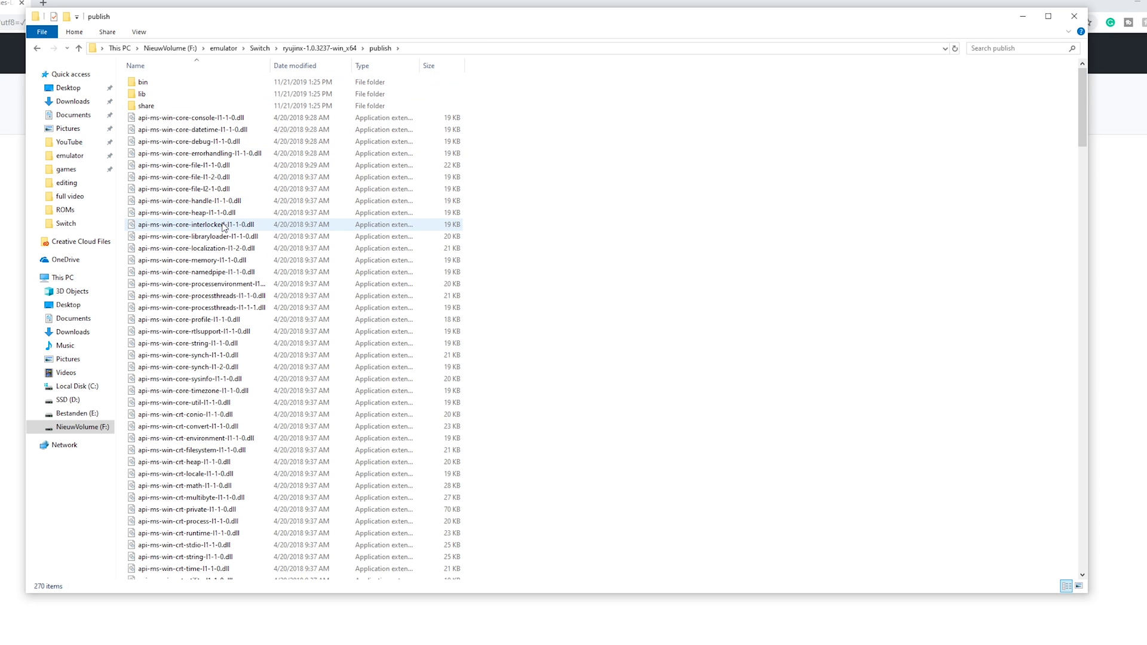
scroll(222, 226, down, 20)
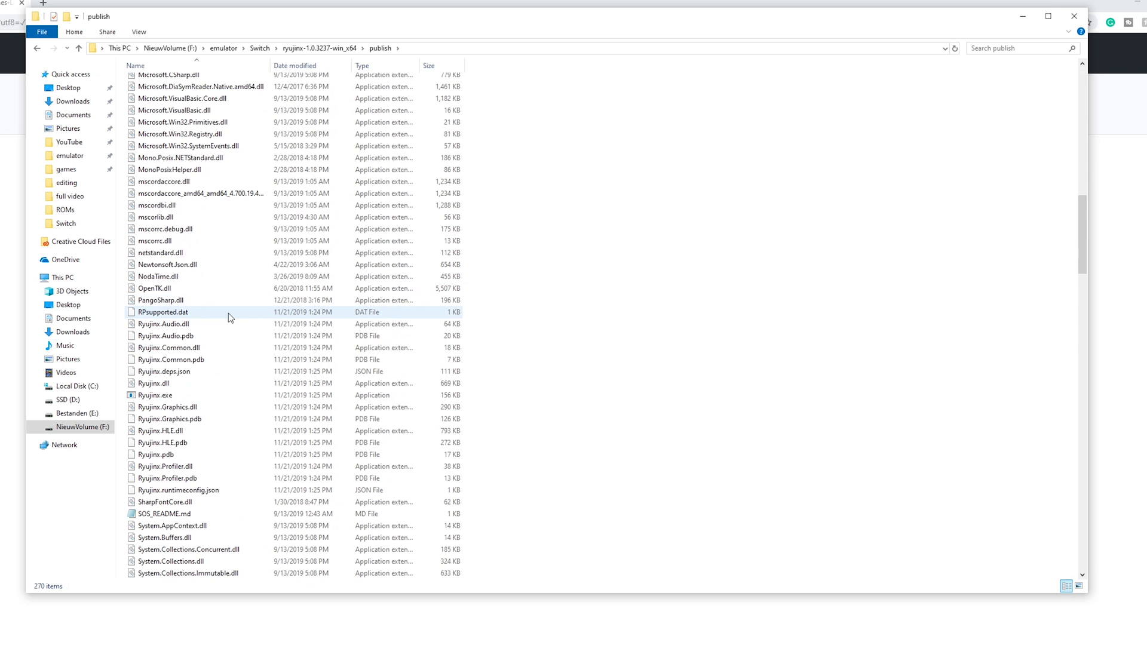
scroll(229, 313, down, 7)
scroll(228, 313, up, 3)
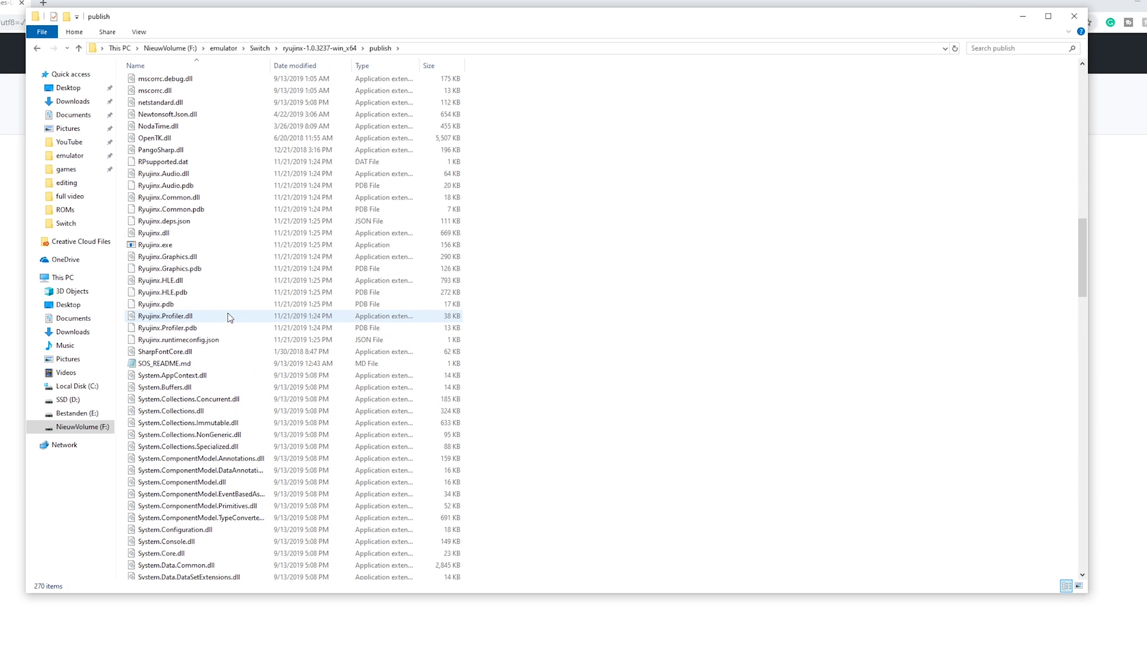
double_click(151, 246)
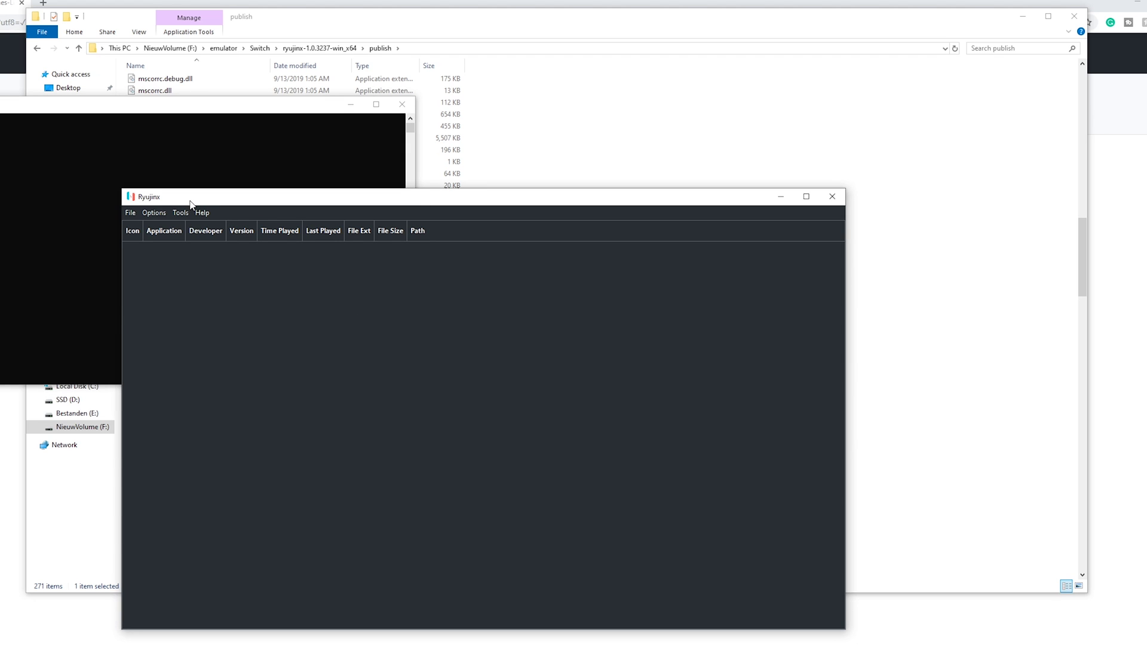
click(832, 197)
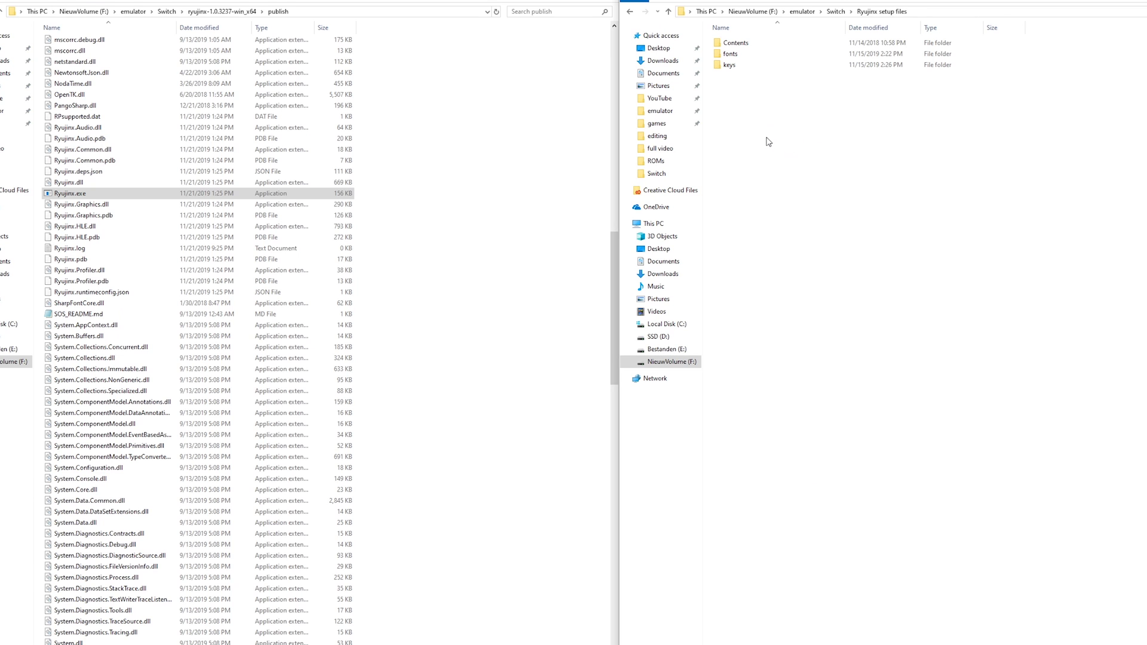
Step: Inspect the contents of the keys, fonts and Contents folders inside Ryujinx setup files
double_click(739, 65)
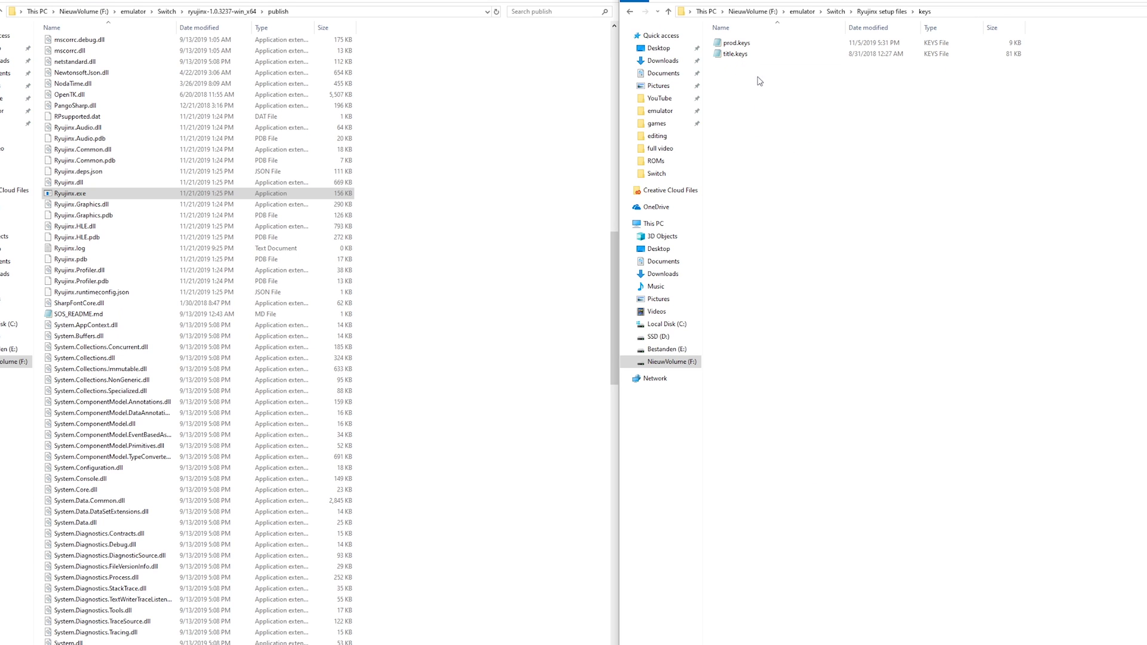
click(896, 12)
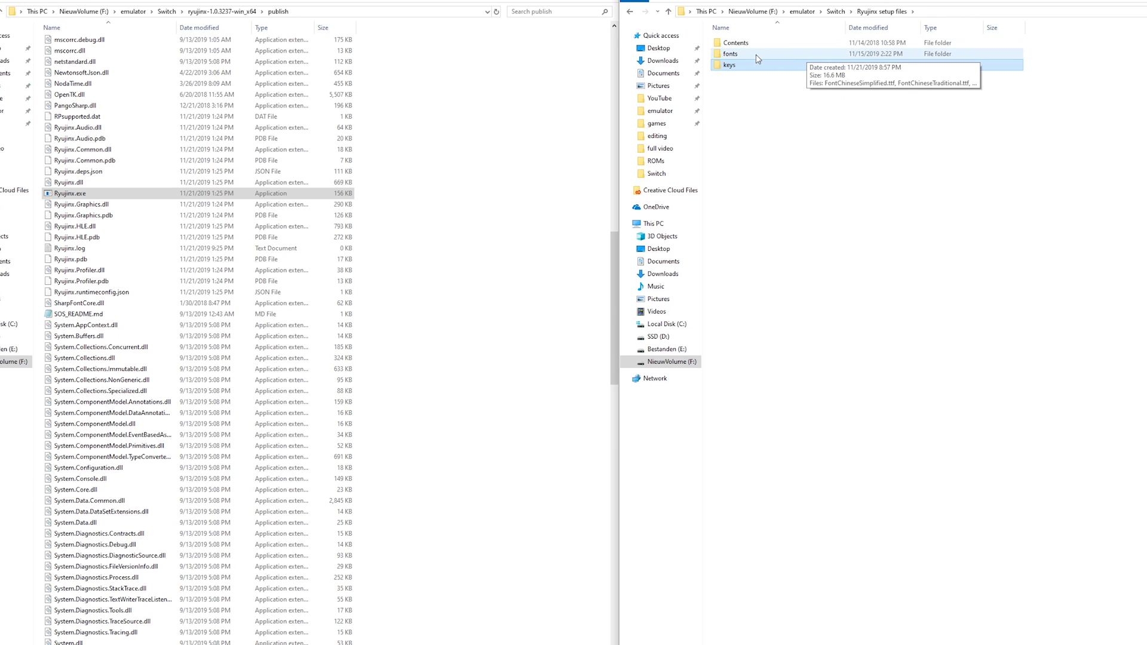
double_click(757, 55)
drag(797, 191, 779, 21)
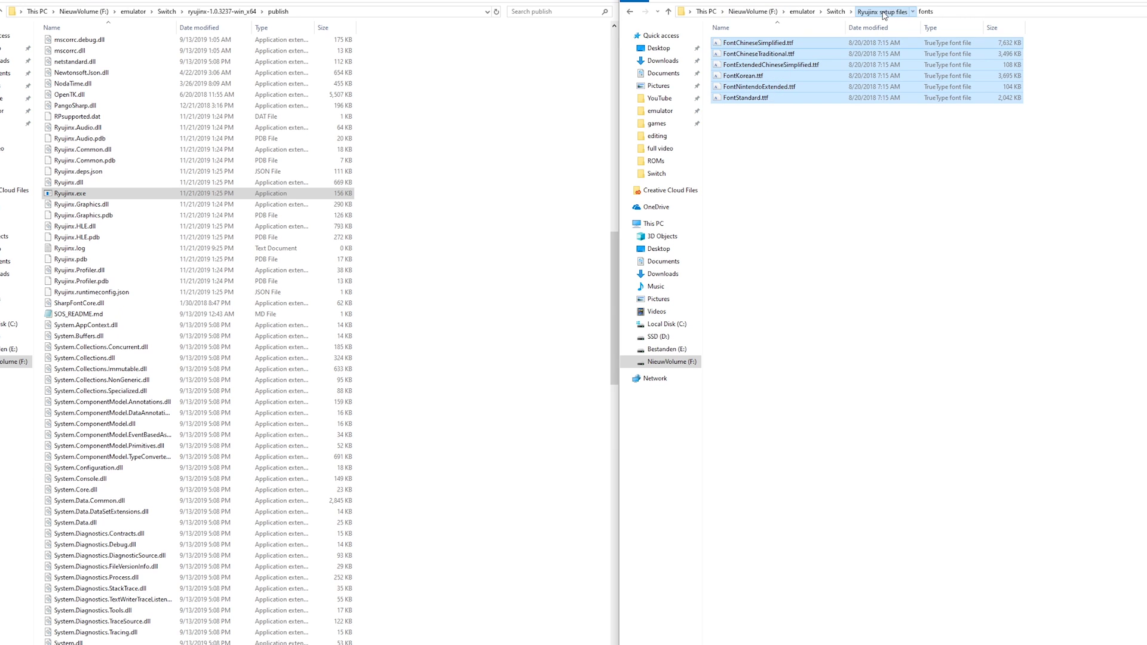
click(883, 12)
click(736, 46)
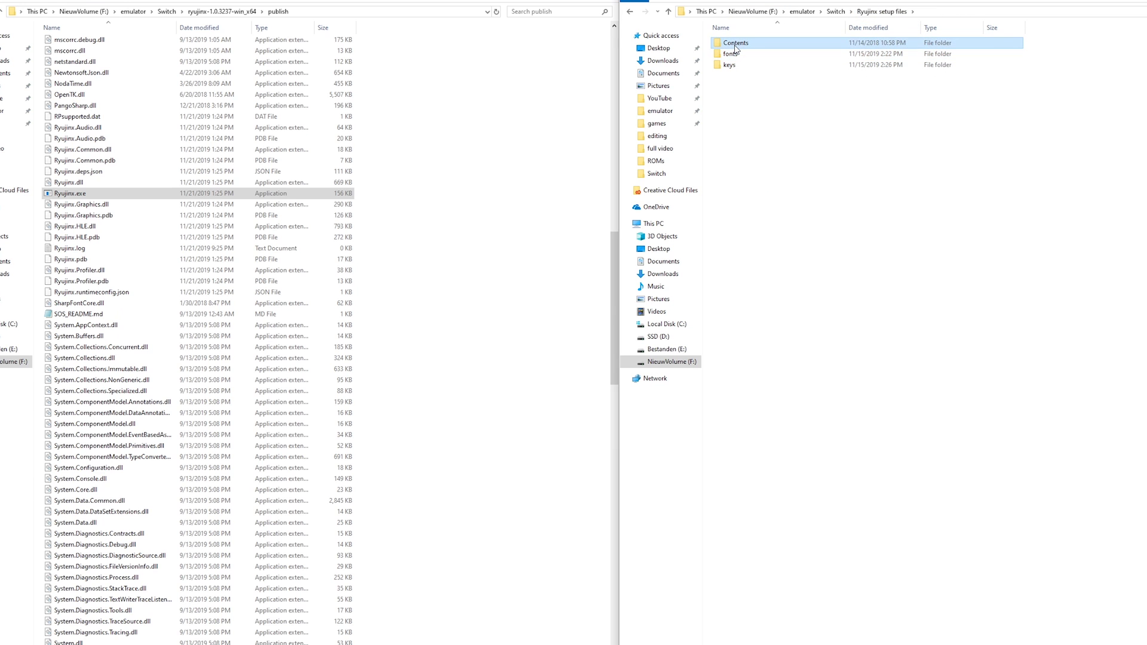
double_click(736, 46)
click(888, 13)
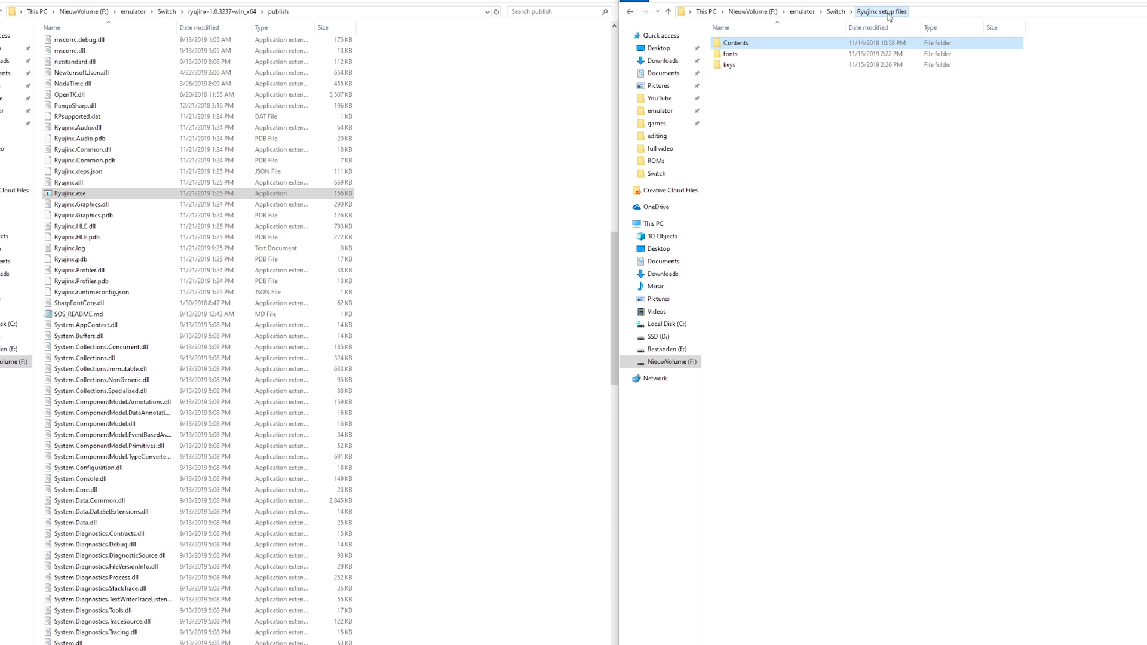
double_click(745, 48)
click(884, 12)
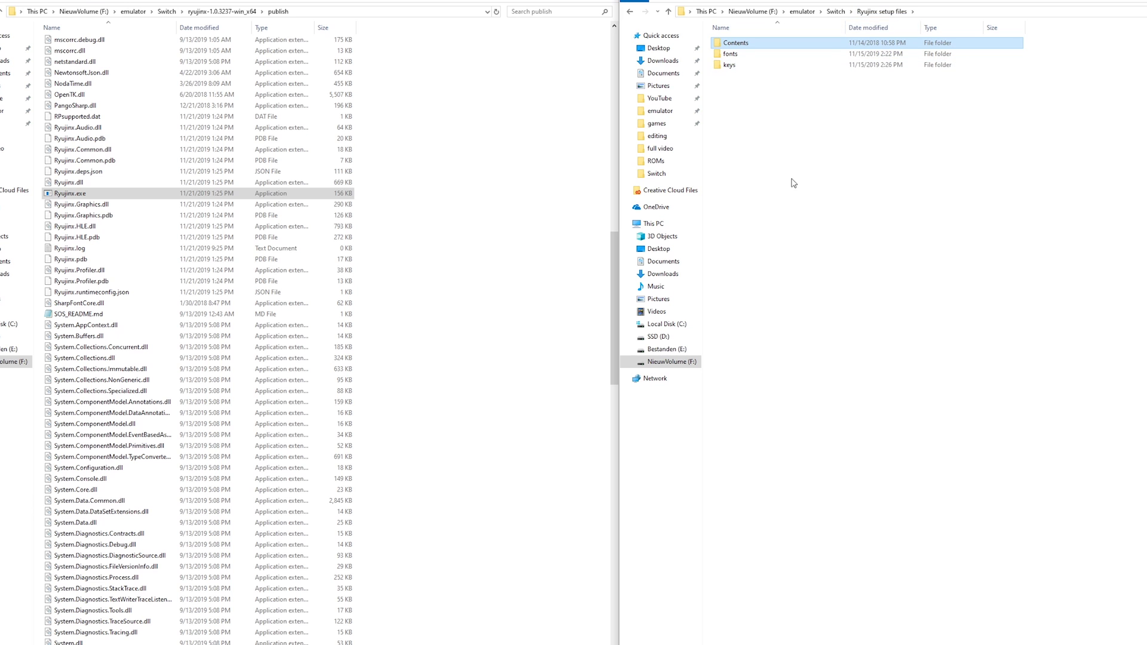
Step: In the File Explorer window showing publish, go to the RyuFs folder under the user's AppData\Roaming on drive C
click(5, 326)
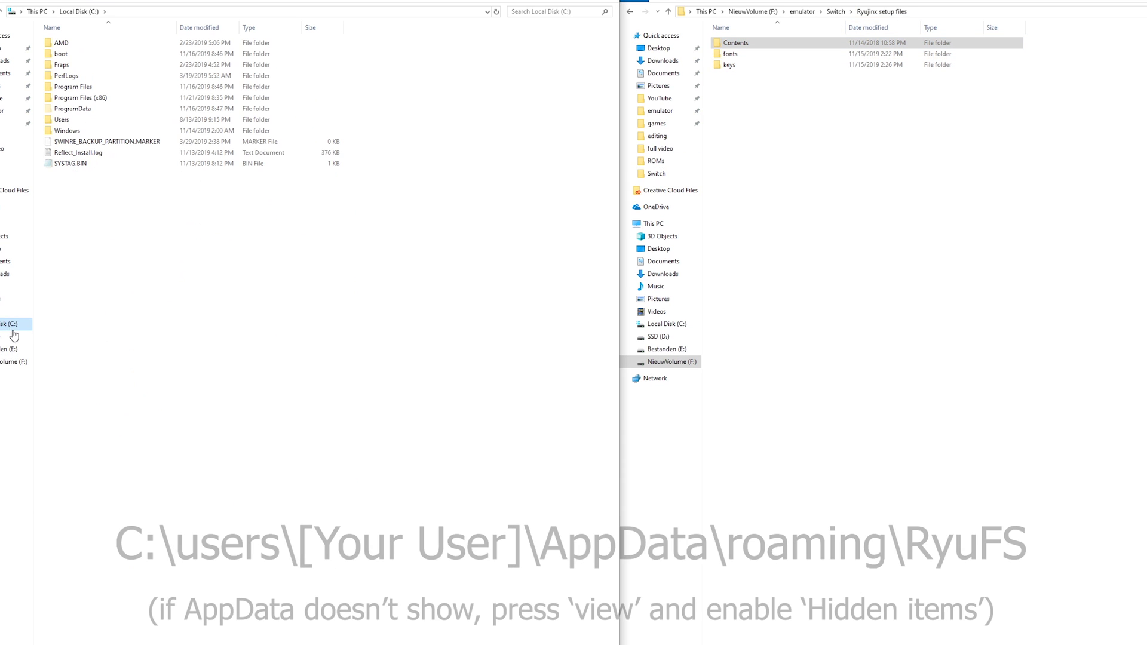
double_click(75, 123)
double_click(62, 53)
double_click(82, 80)
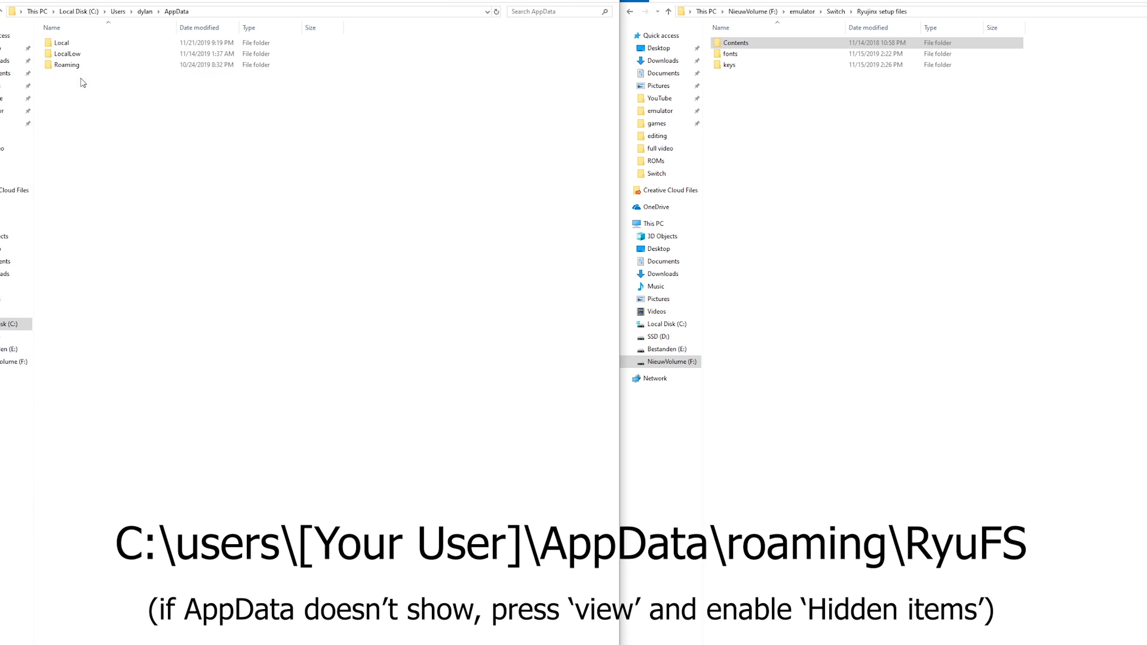
double_click(81, 67)
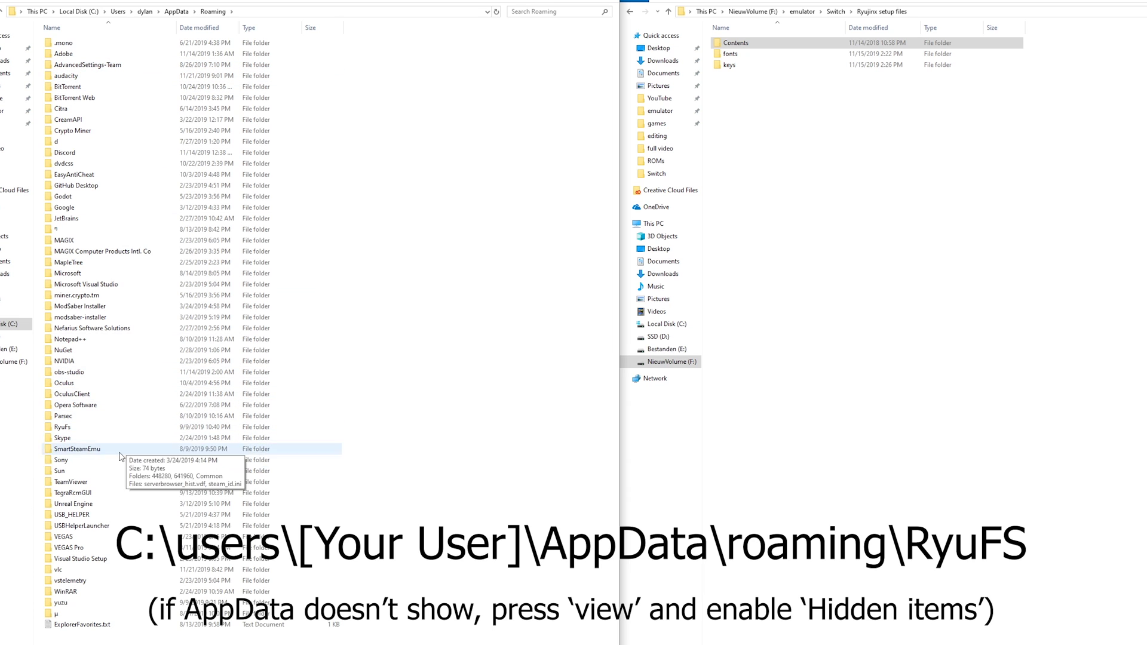
click(83, 430)
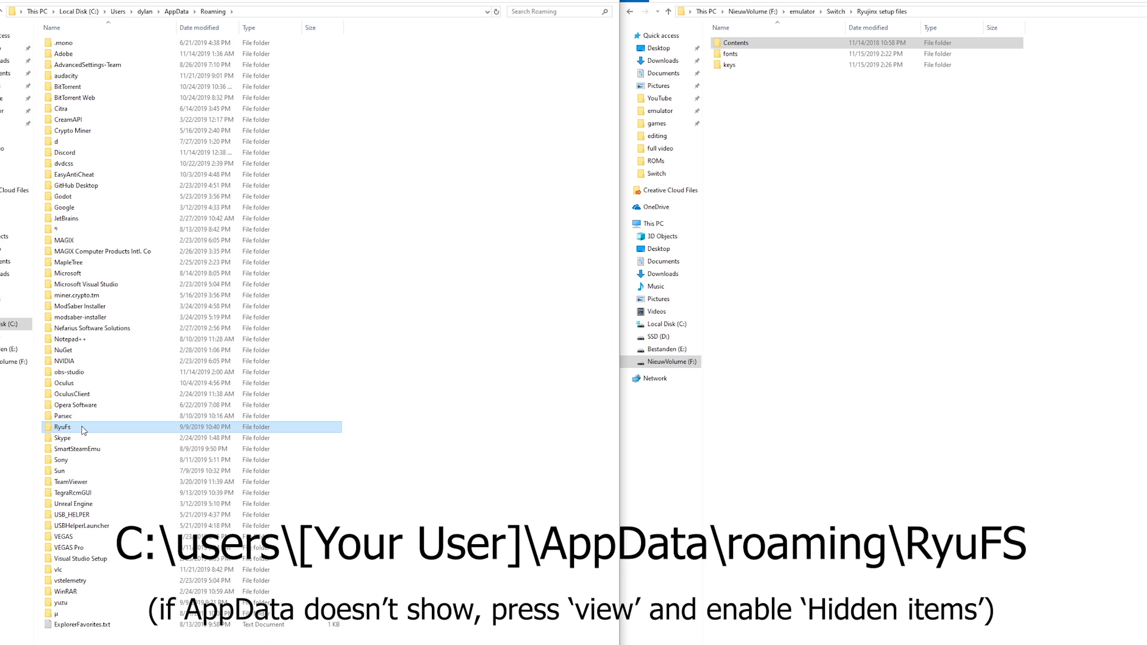
double_click(83, 430)
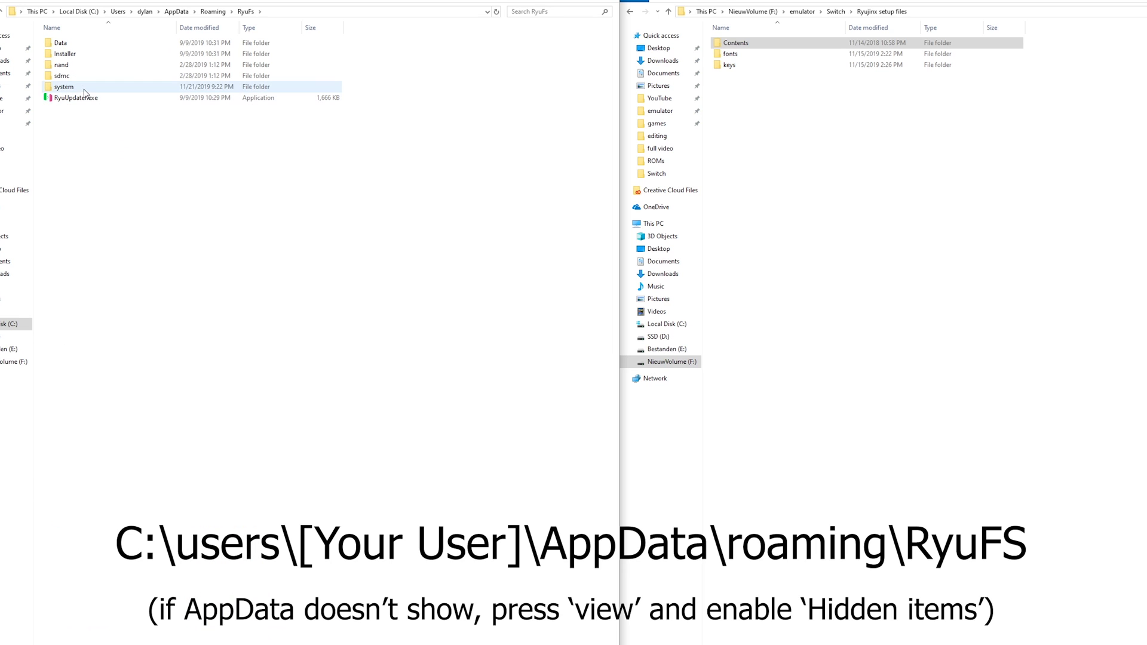
Step: Copy prod.keys from the setup files' keys folder into RyuFs\system, leaving no title.keys there
double_click(60, 87)
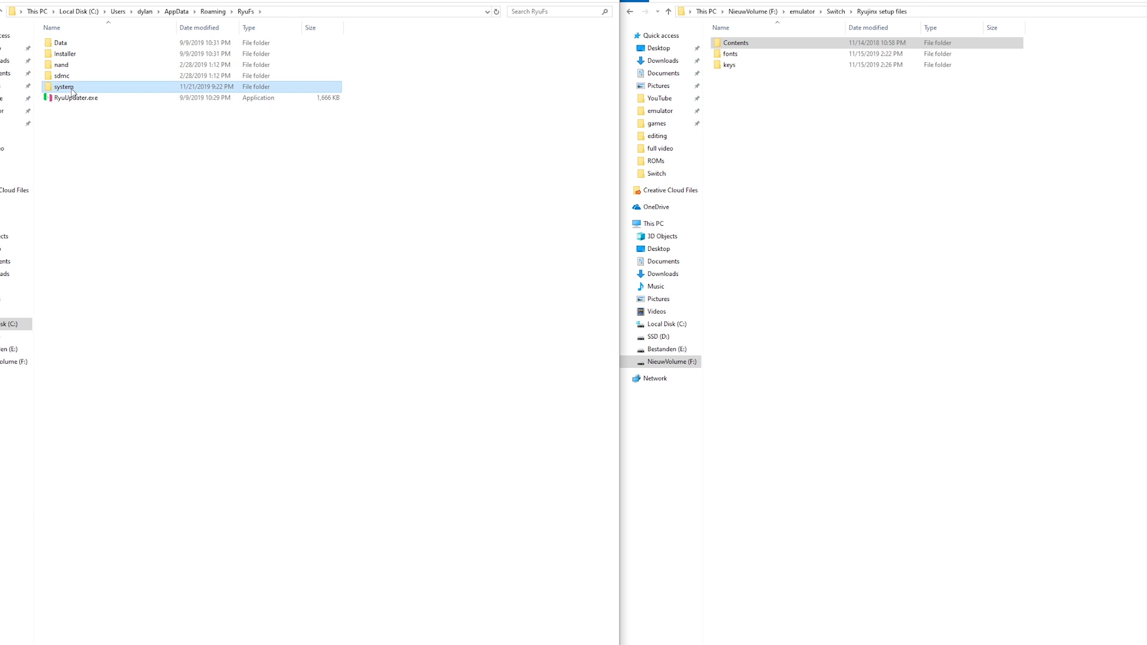
double_click(730, 64)
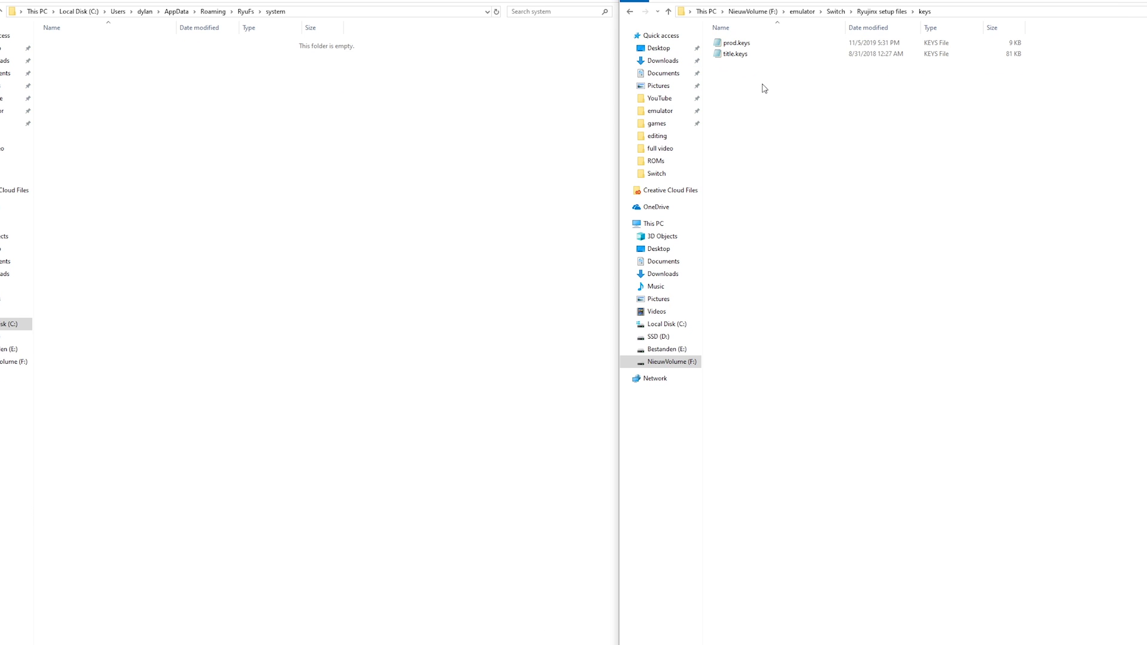
drag(775, 80, 151, 128)
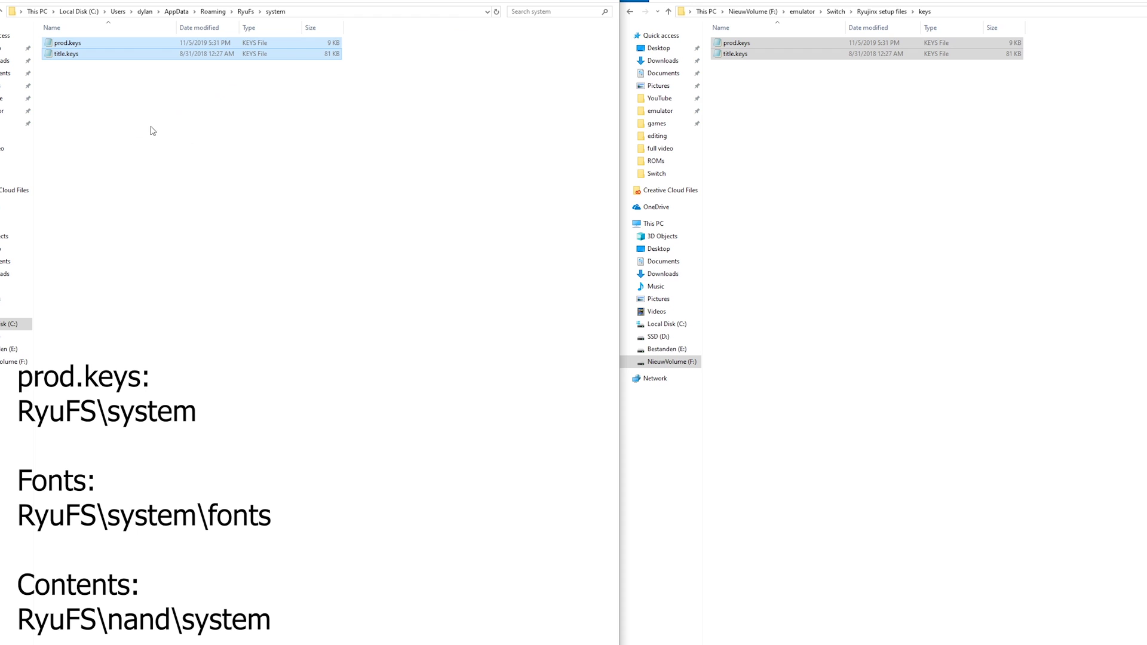
click(74, 55)
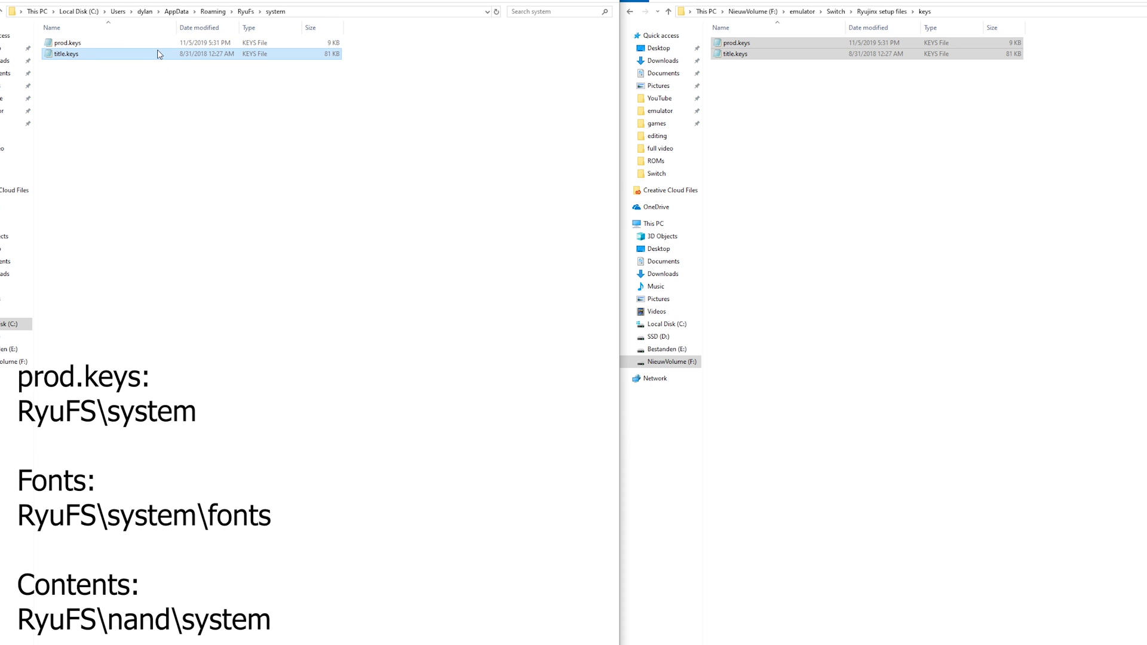
key(Delete)
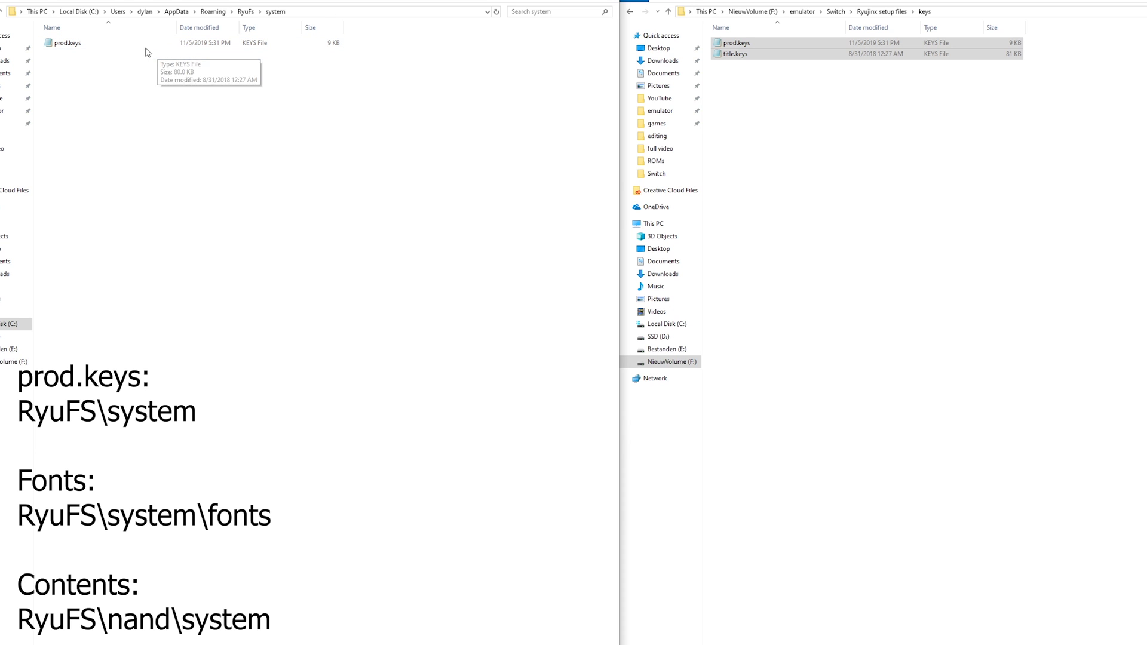
Step: Copy the fonts folder from Ryujinx setup files into RyuFs\system and check the font files inside the copy
click(245, 11)
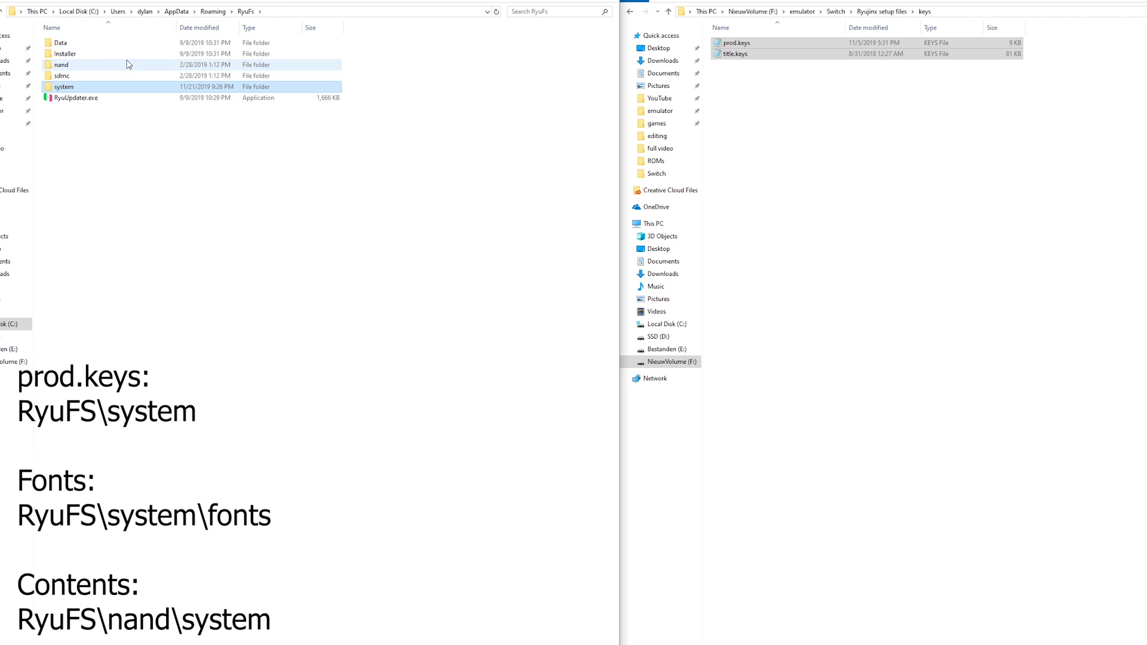
double_click(116, 87)
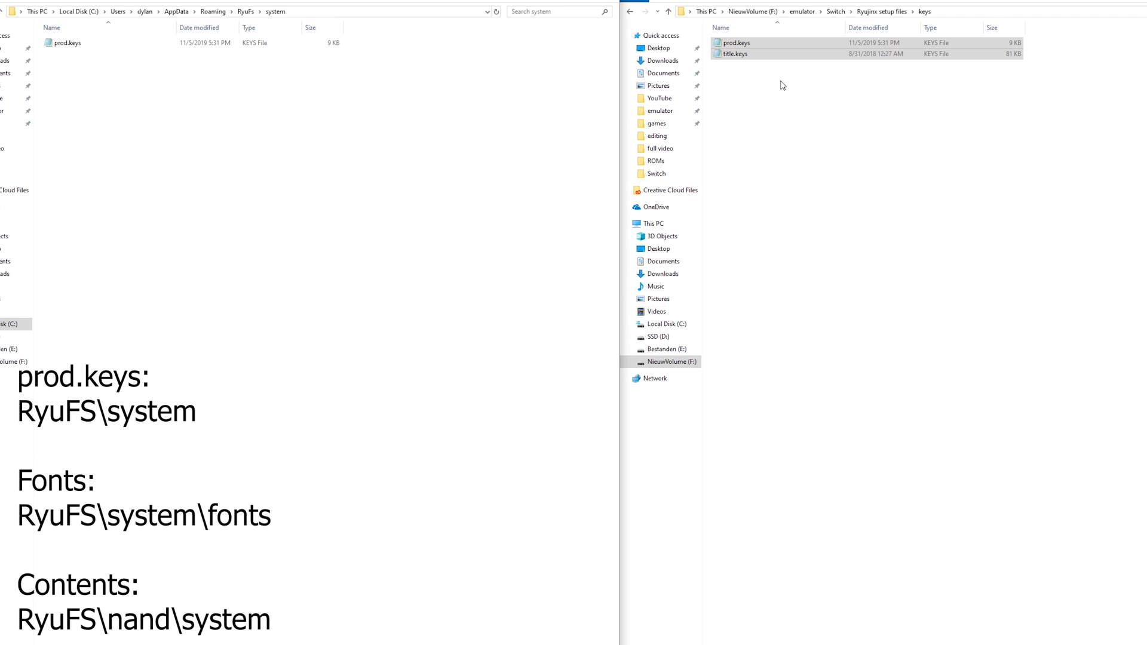
click(896, 11)
drag(741, 58, 538, 57)
drag(784, 55, 118, 93)
double_click(68, 43)
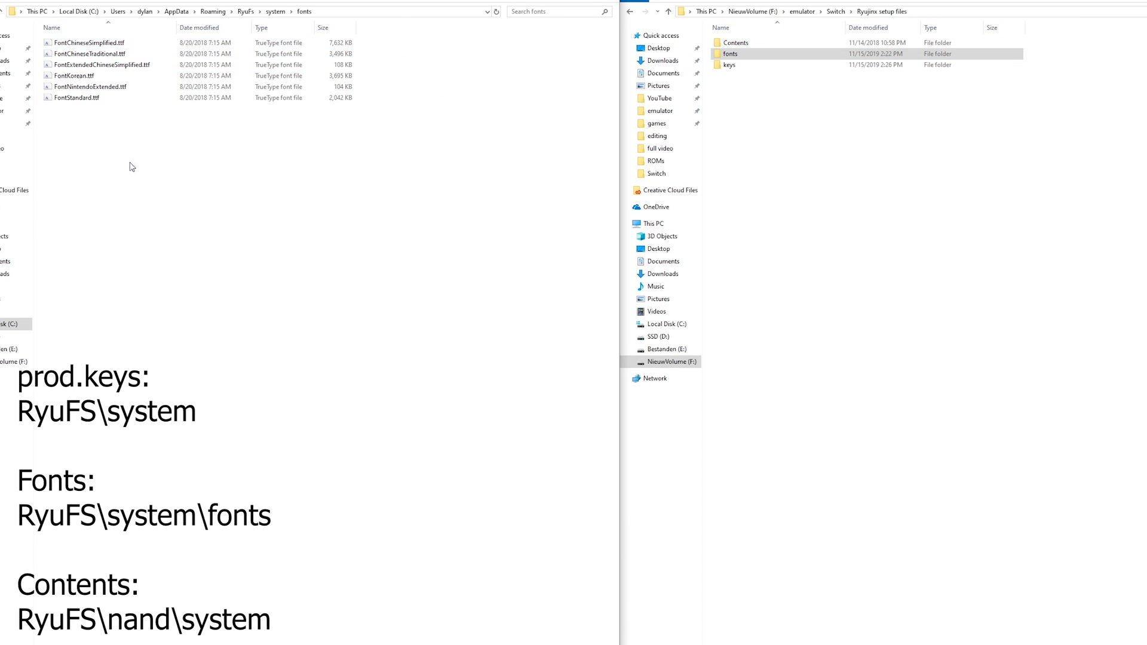
drag(131, 156, 281, 13)
click(275, 12)
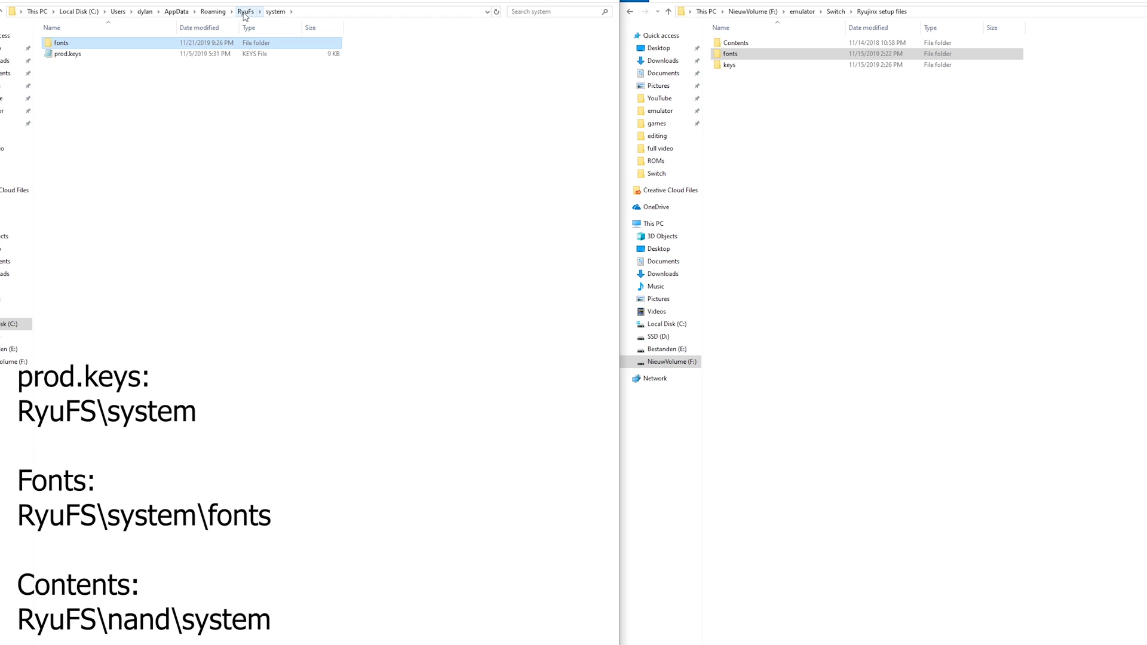
Step: Copy the Contents folder from Ryujinx setup files into RyuFs\nand\system
click(245, 12)
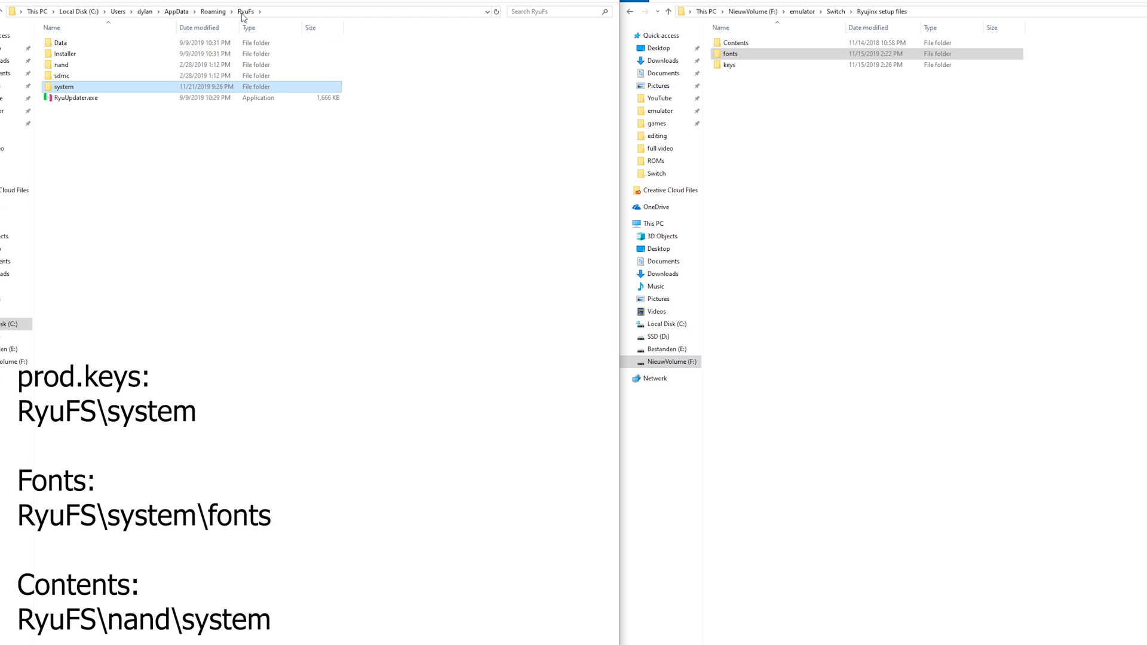
double_click(67, 66)
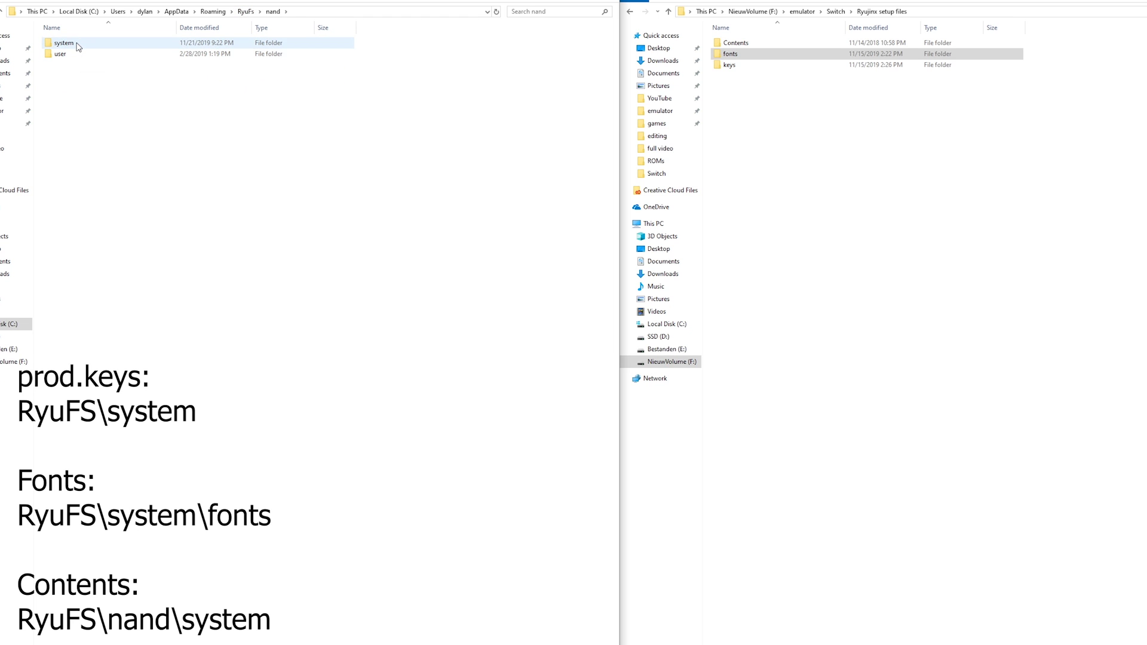
double_click(64, 43)
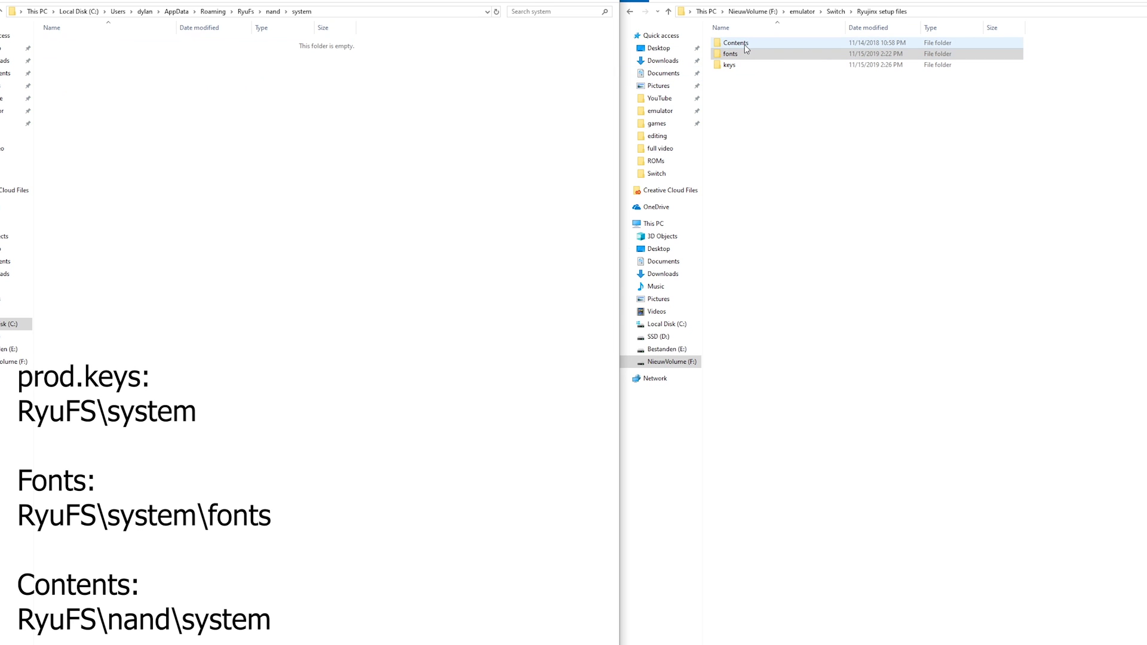
drag(745, 48, 323, 100)
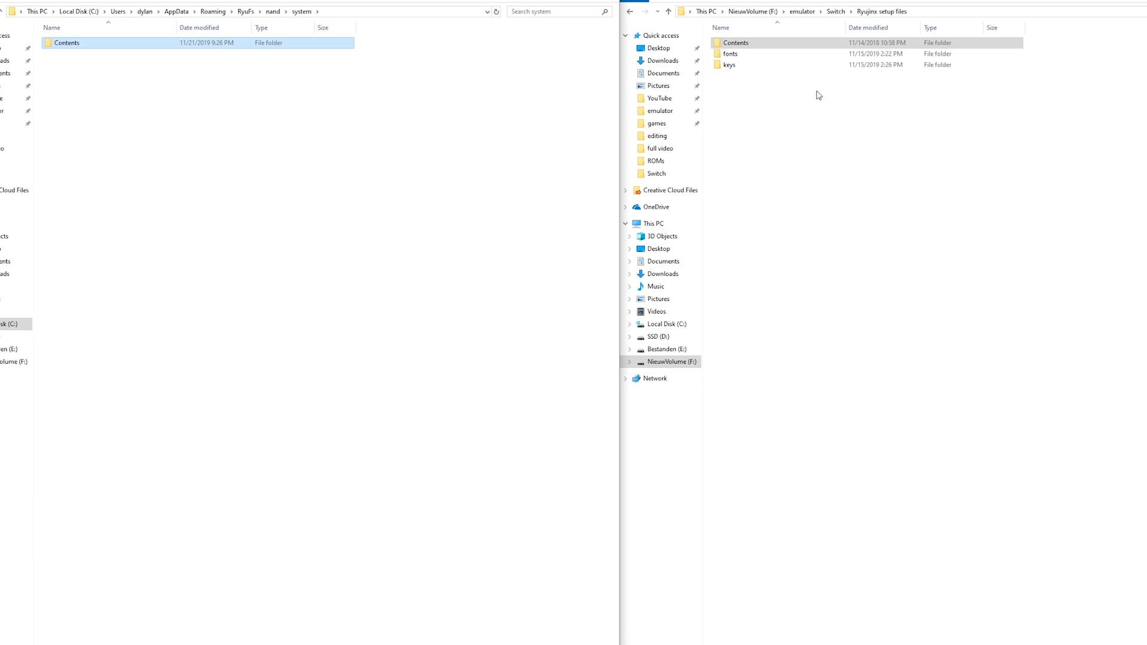
Step: Launch Ryujinx.exe from the publish folder inside ryujinx-1.0.3237-win_x64
click(824, 12)
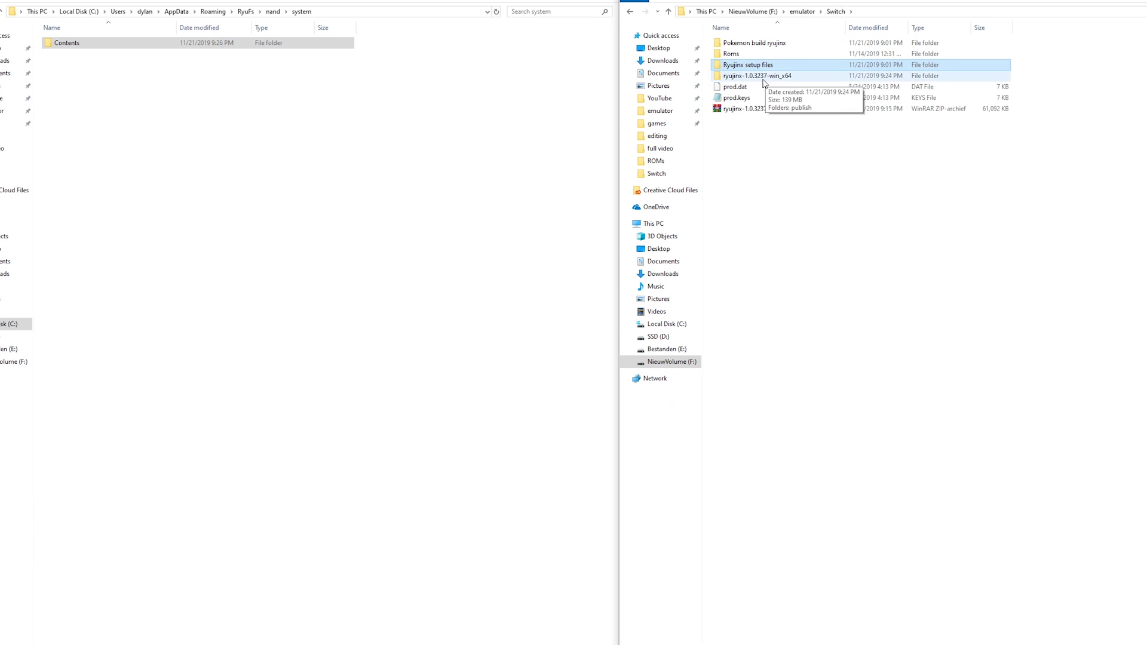
double_click(737, 65)
double_click(755, 46)
scroll(801, 464, down, 15)
double_click(800, 566)
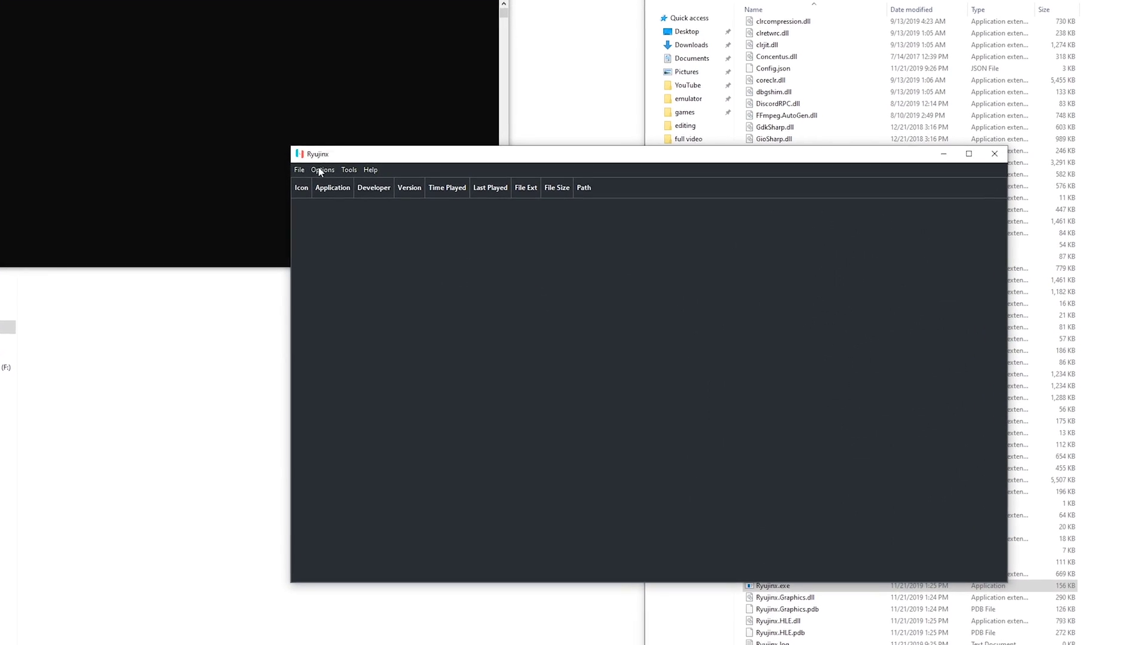
Step: In the Ryujinx settings, add F:\emulator\Switch\Roms to the game directories
click(322, 170)
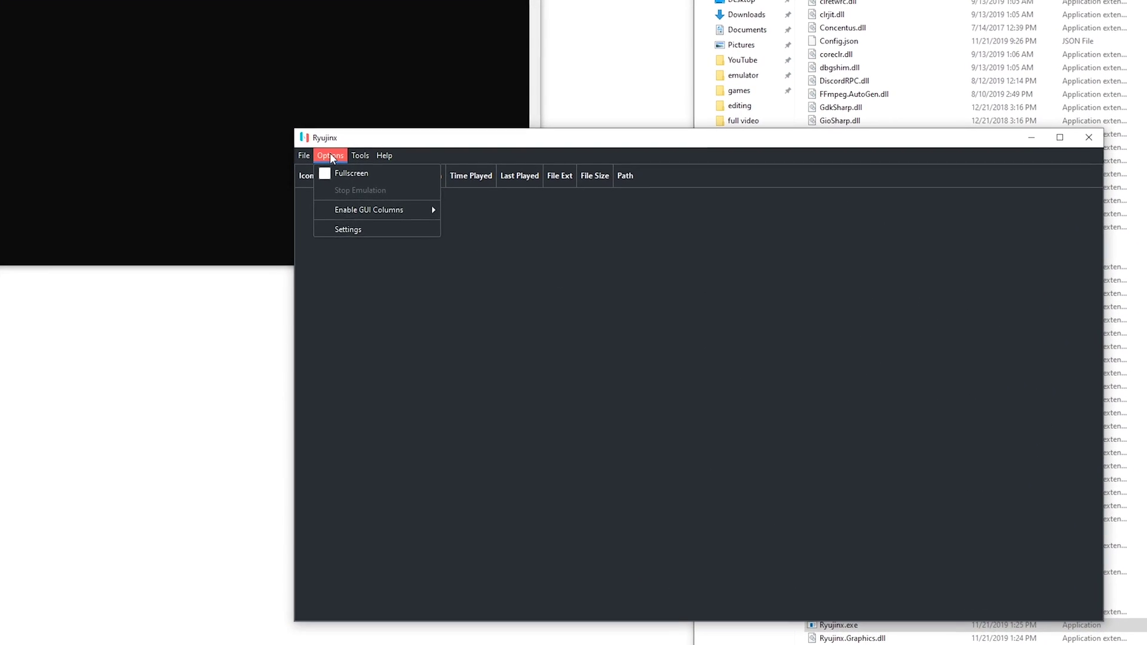
click(349, 230)
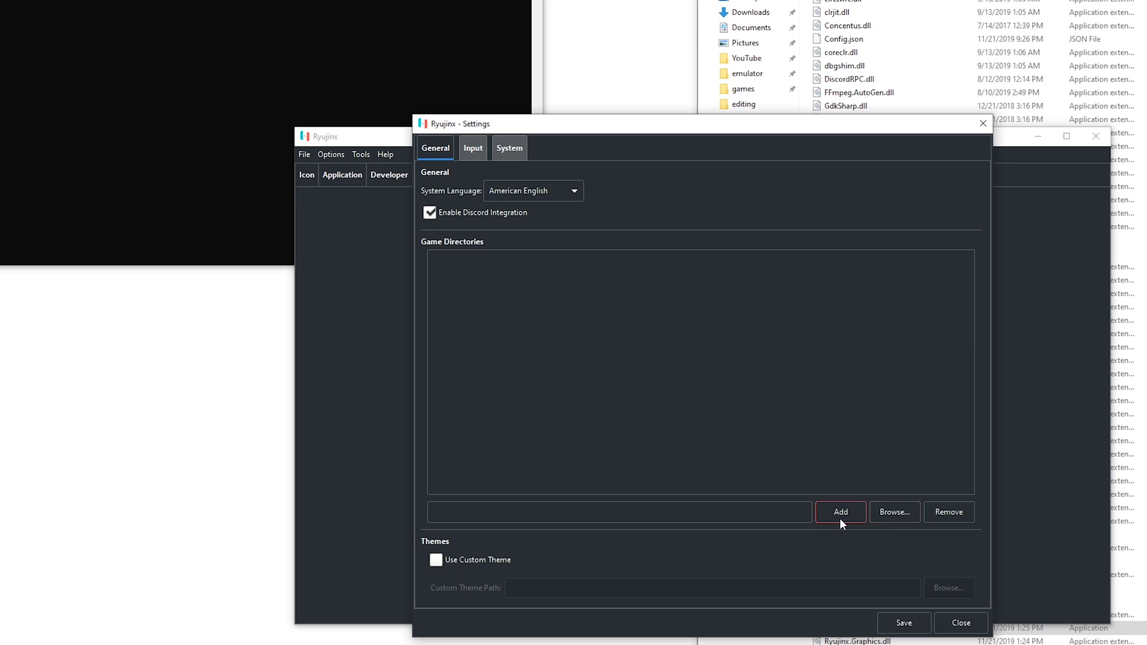
click(908, 512)
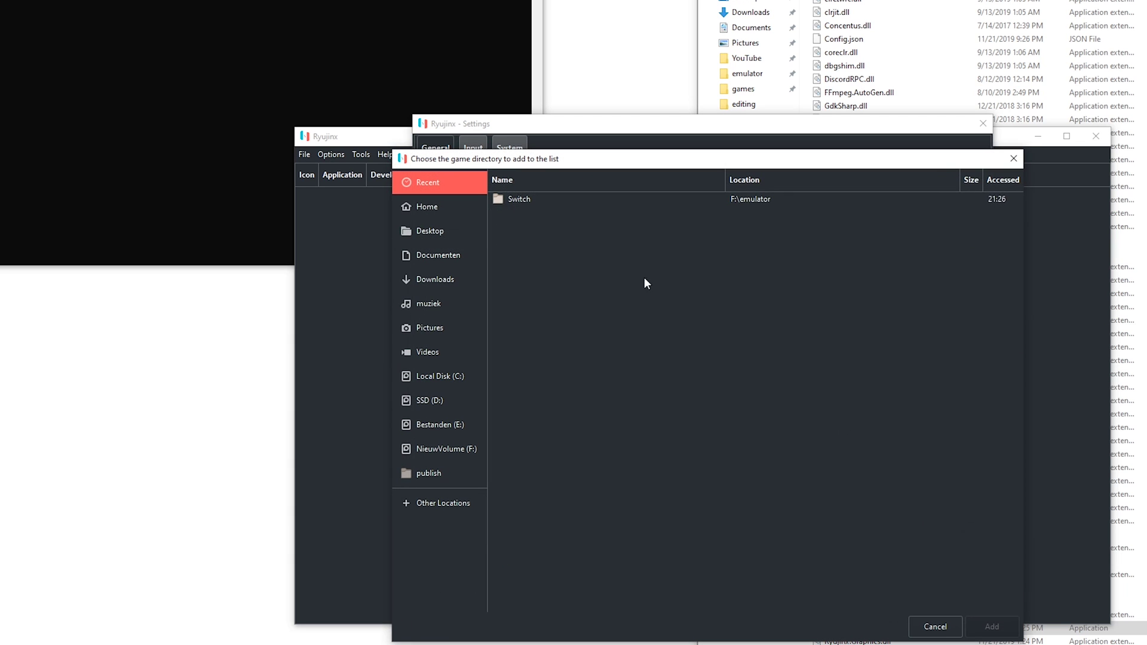
double_click(525, 198)
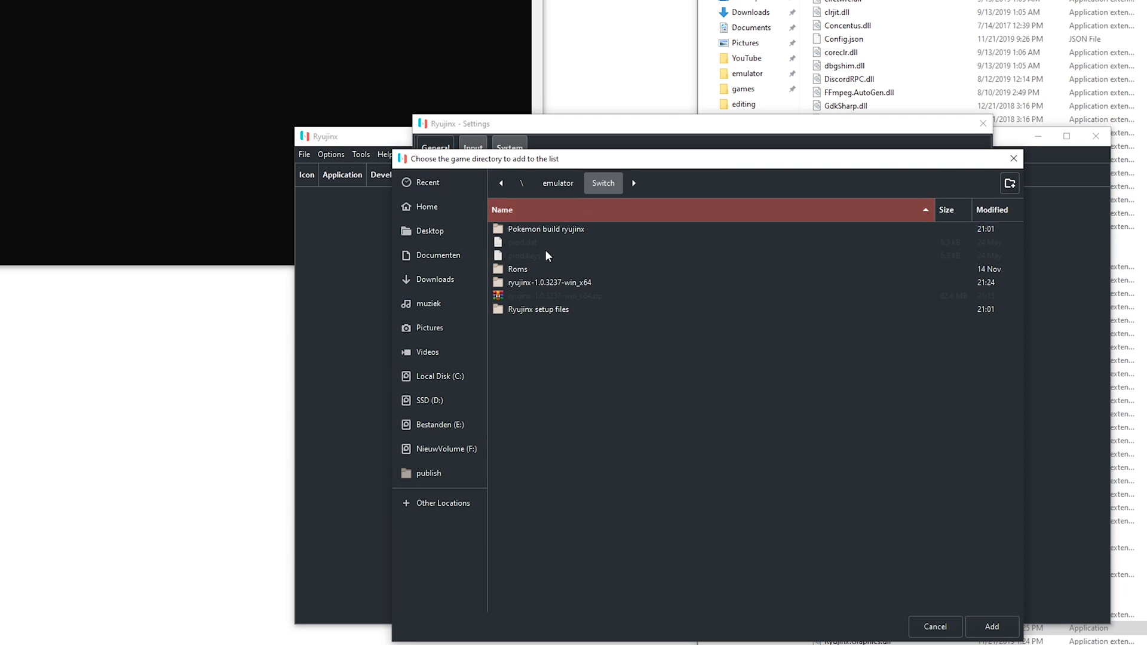
double_click(520, 269)
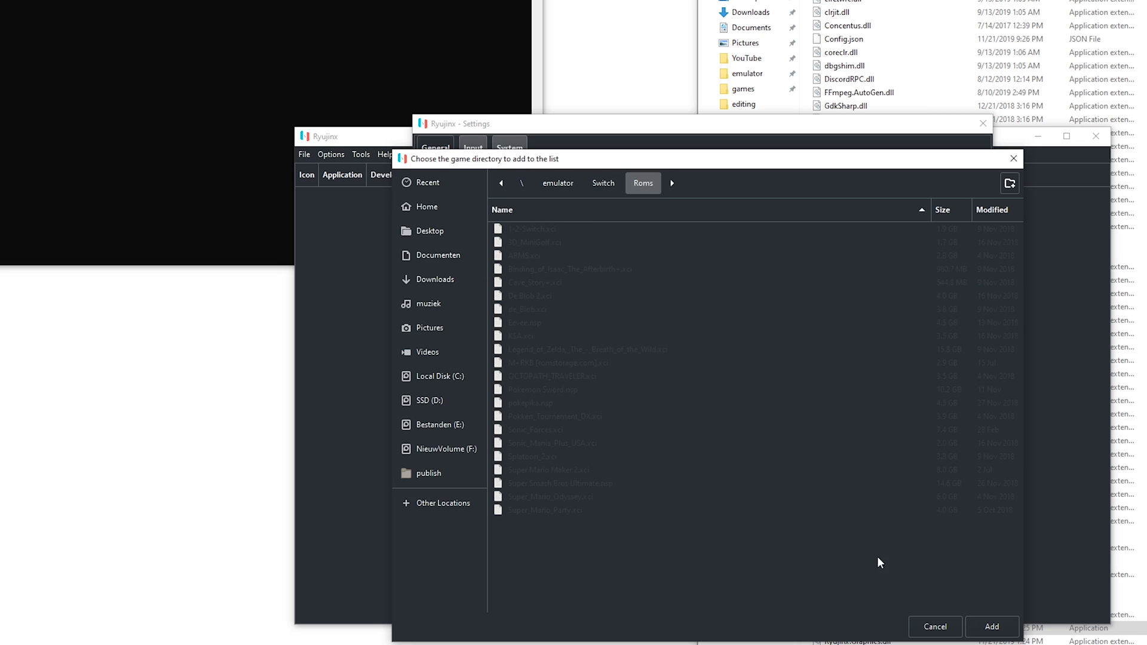
click(991, 627)
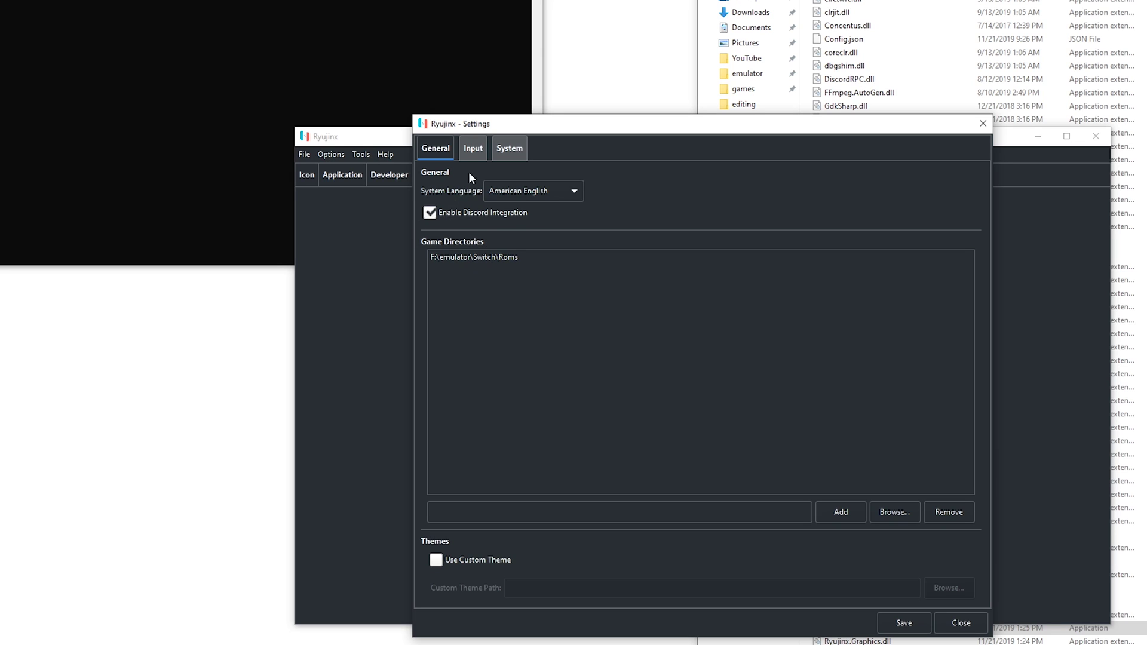
Step: Review the controller input and system settings, and save the Ryujinx settings
click(478, 149)
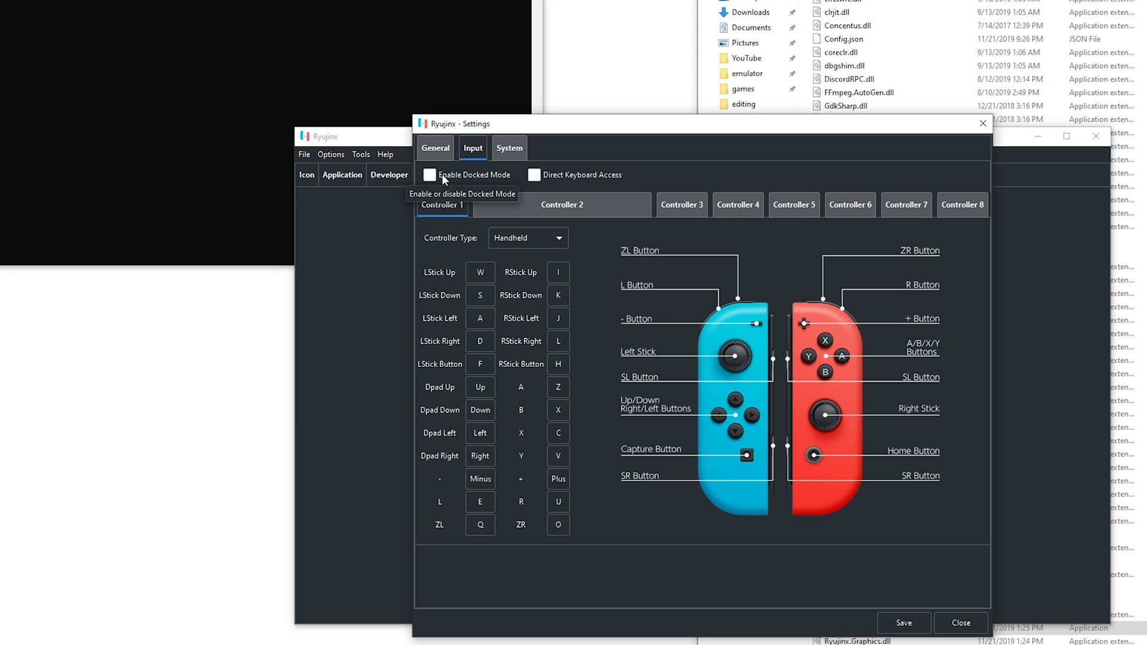
click(517, 154)
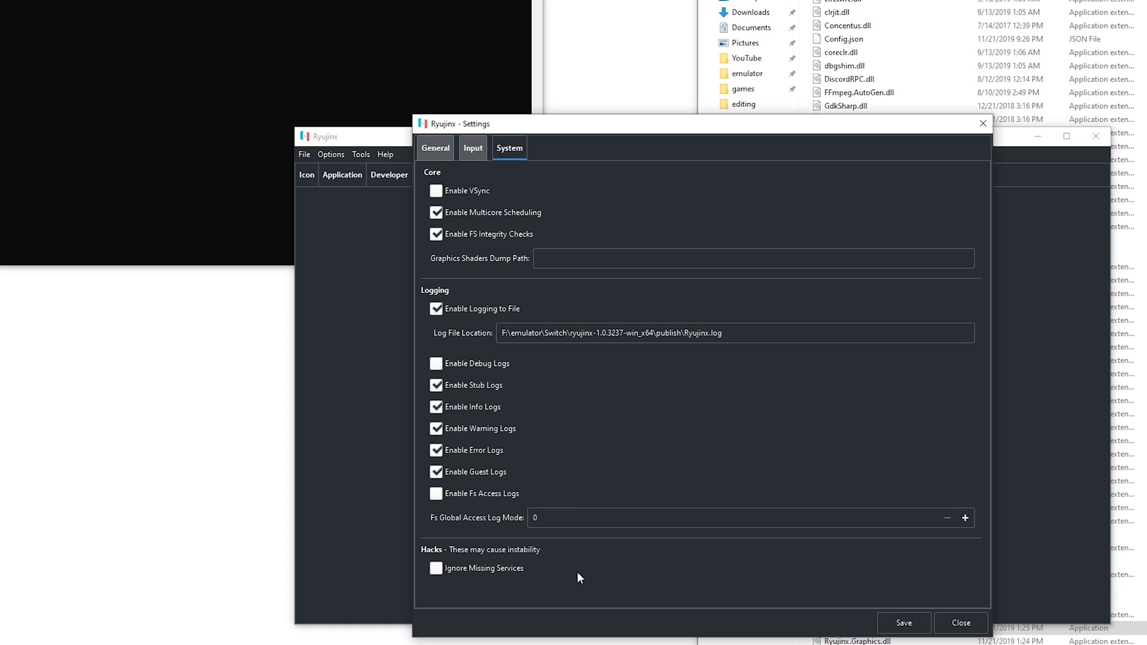
click(904, 623)
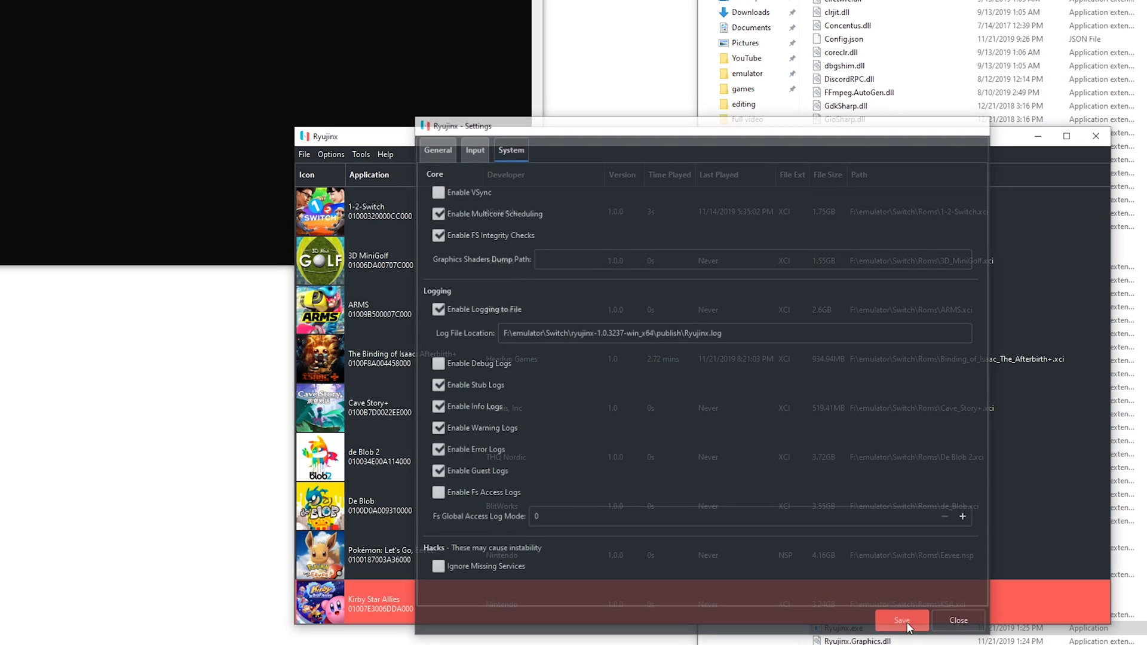
Step: Look through the game list and launch The Binding of Isaac: Afterbirth+
scroll(409, 216, down, 10)
scroll(466, 564, up, 10)
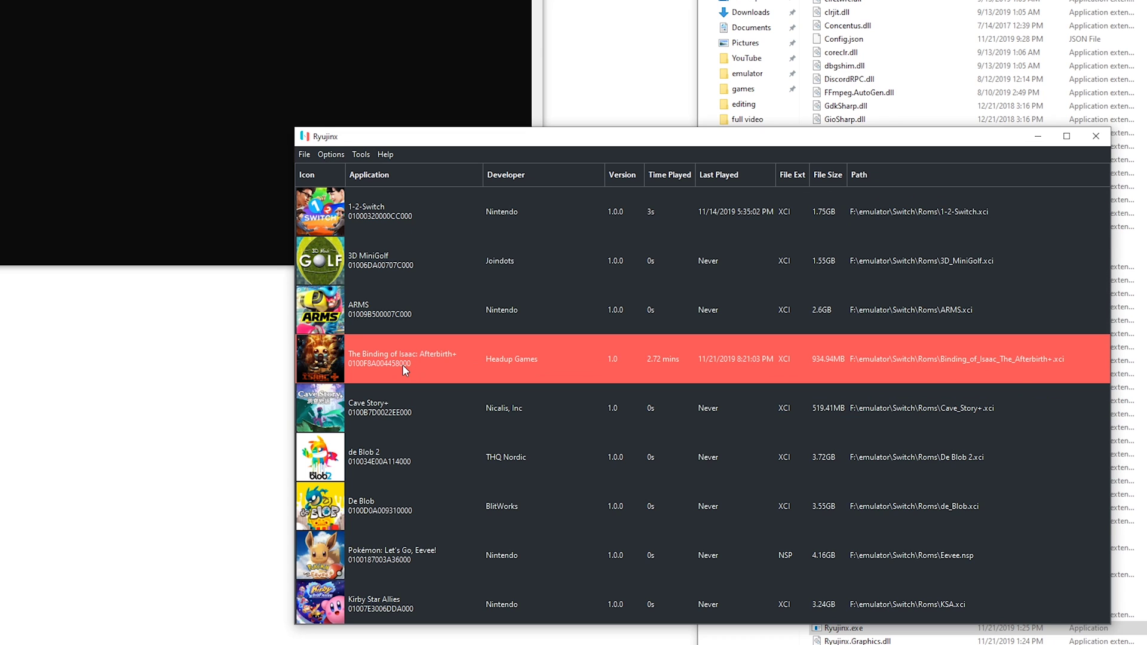
double_click(403, 364)
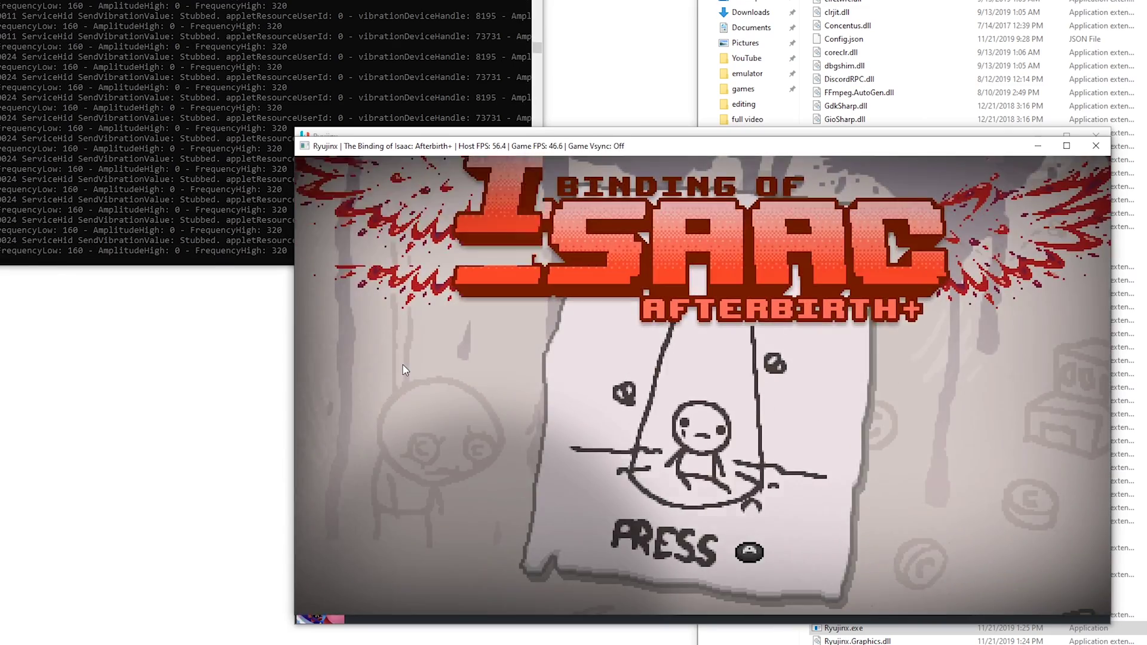
Step: Pass the title screens and start a new run in normal mode with Isaac as the character
key(z)
key(z)
key(z)
key(Right)
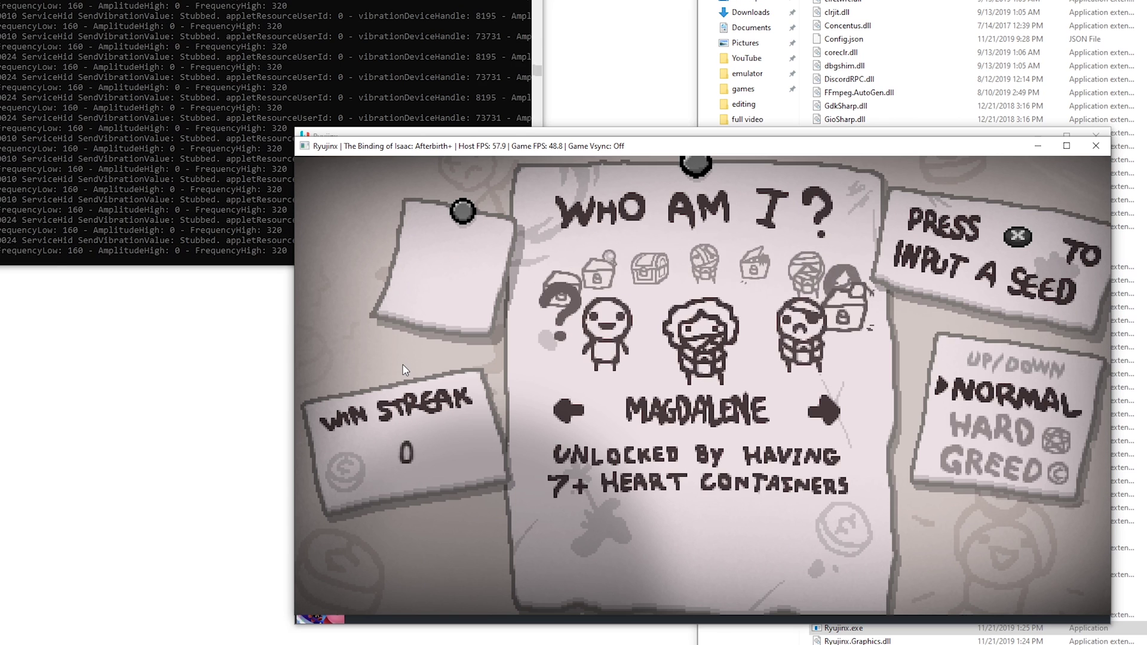
key(Left)
key(z)
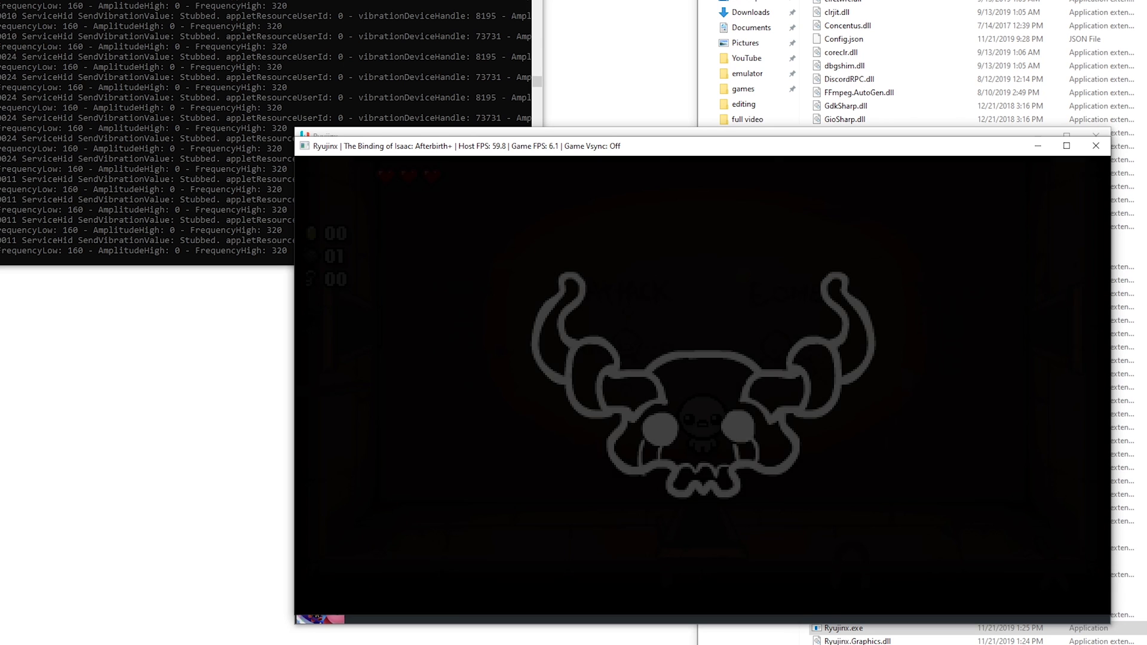
Step: Walk from the starting room of Basement I into the room to its left and fight the flies while dodging them
key(w)
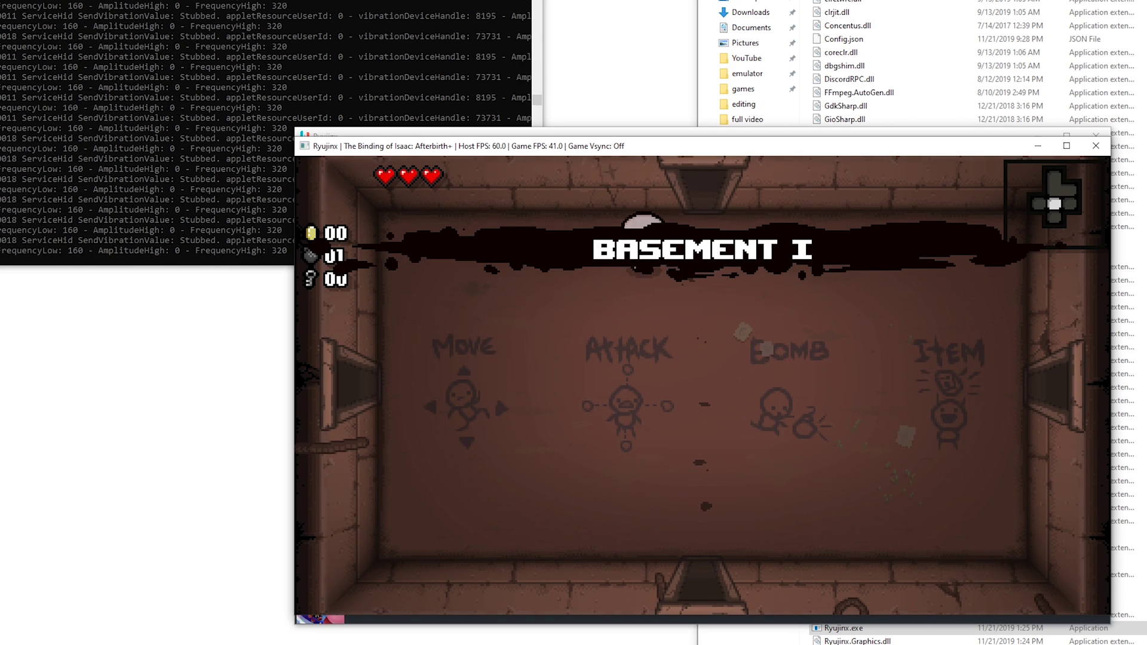
key(a)
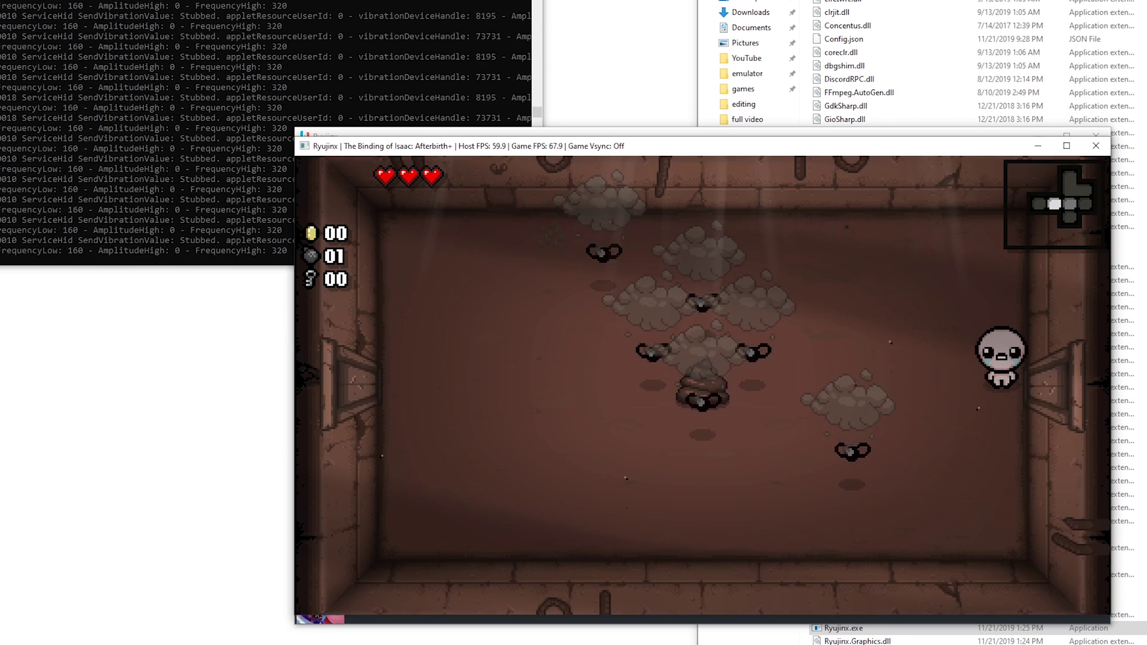
key(s)
key(a)
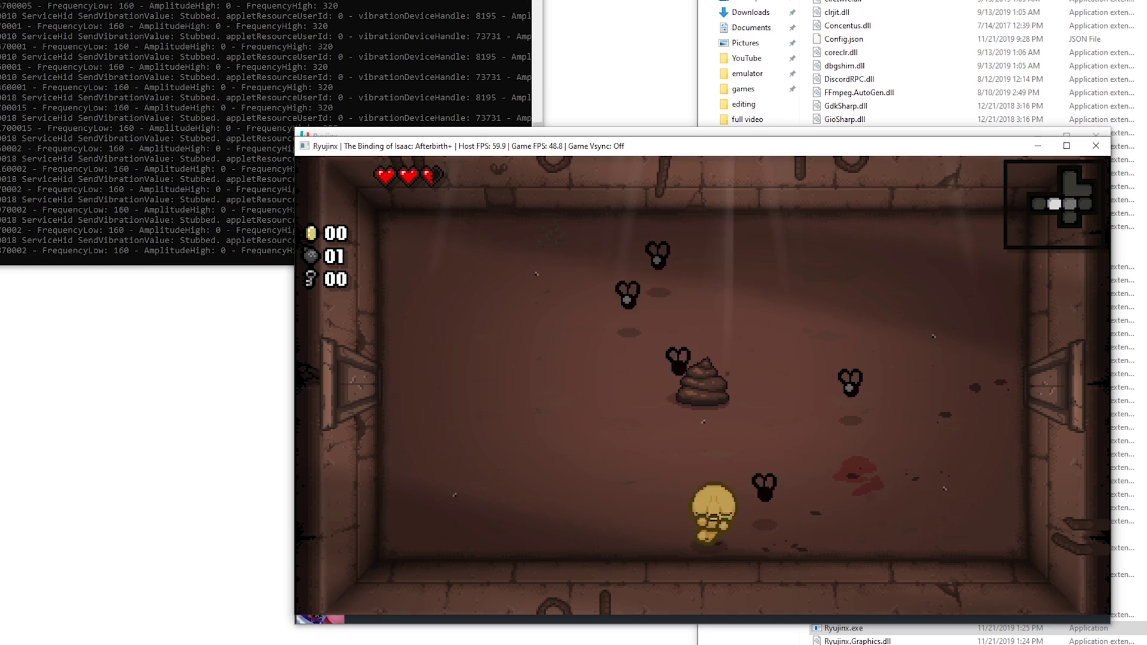
key(a)
key(w)
key(d)
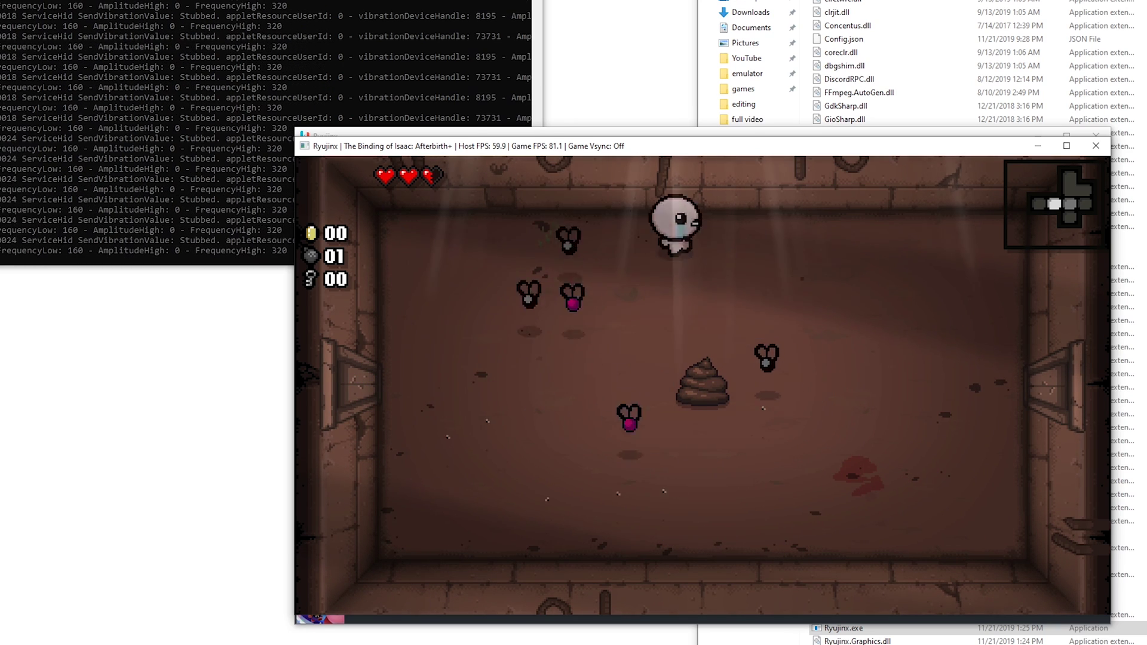
key(s)
key(Left)
key(d)
key(w)
key(a)
key(s)
key(a)
key(w)
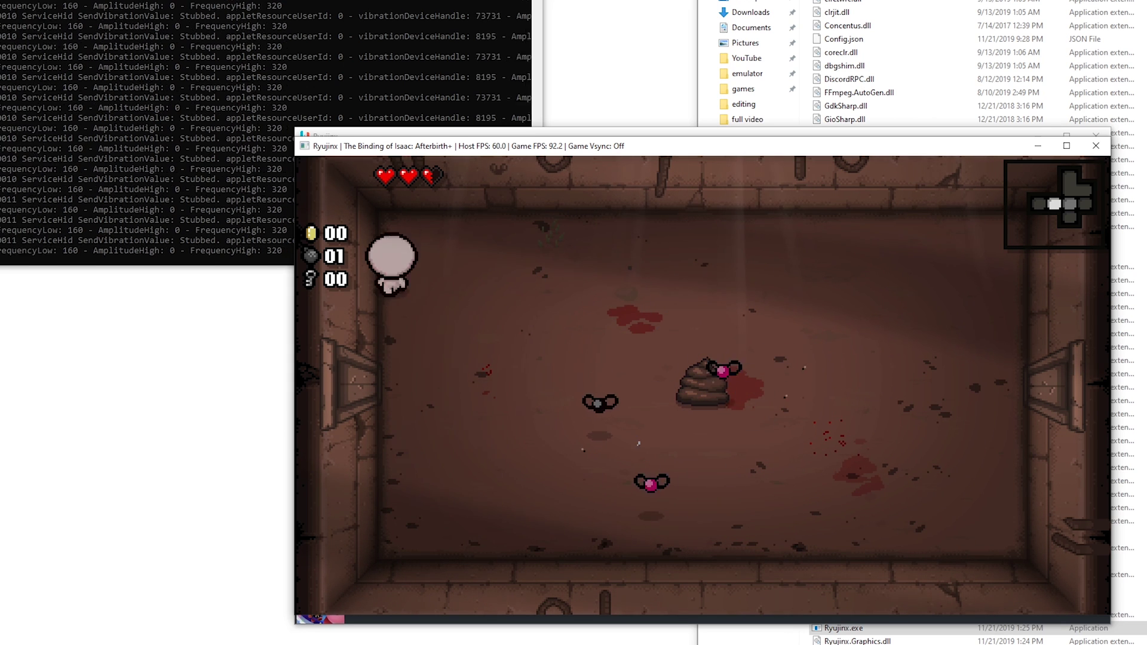
key(d)
key(s)
key(a)
key(w)
key(d)
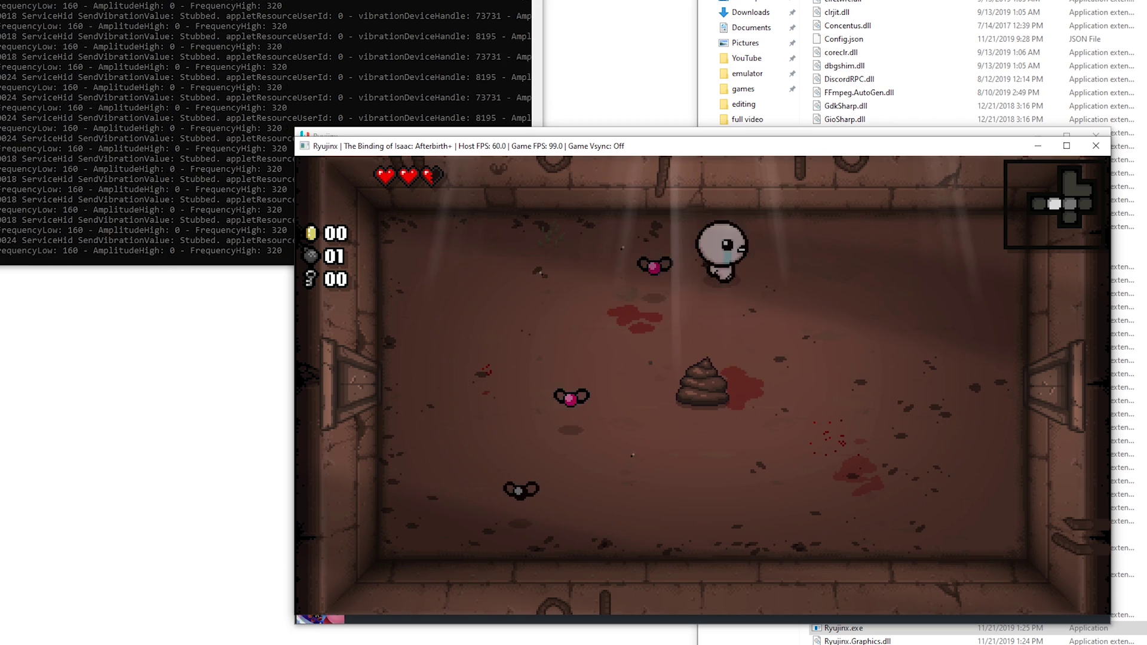
key(s)
key(d)
key(Left)
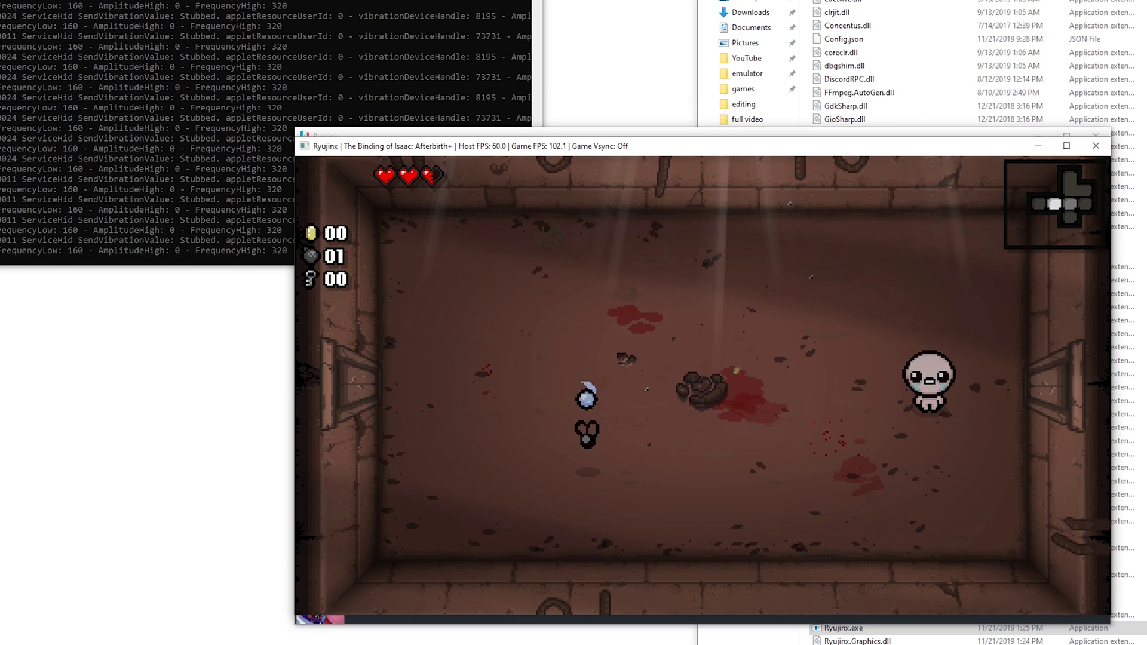